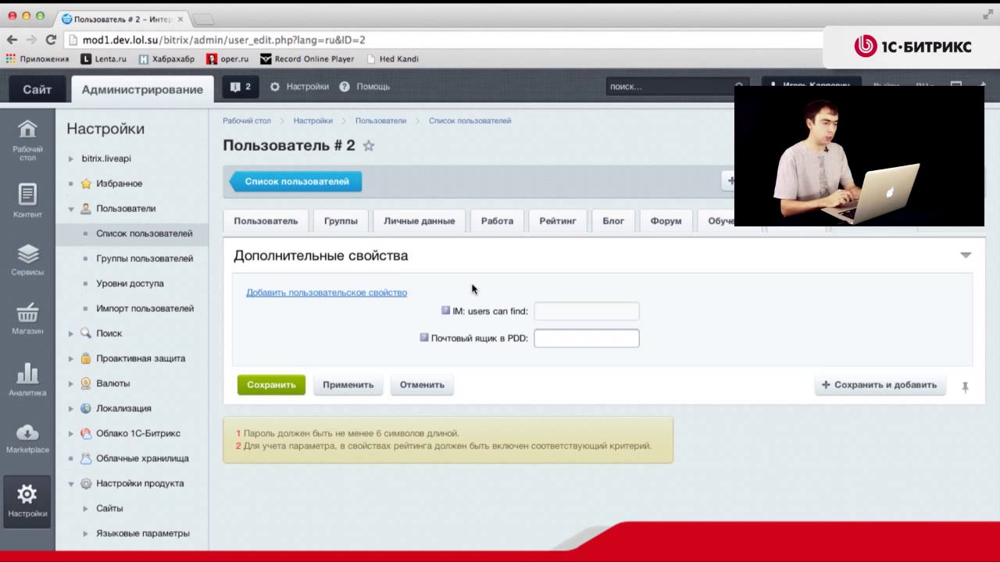
- Start adding a custom user property and set its data type to Список
click(328, 296)
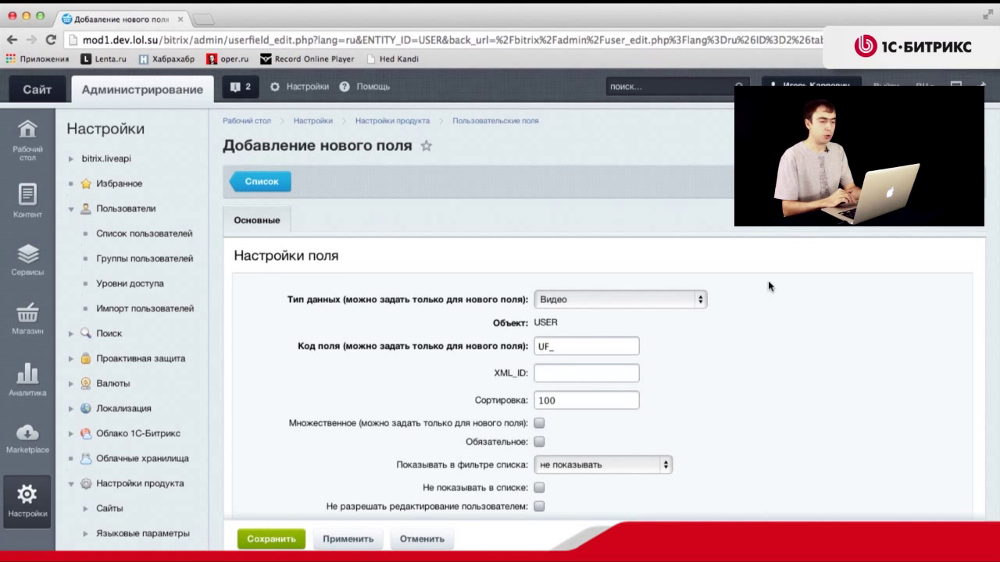
scroll(769, 282, down, 2)
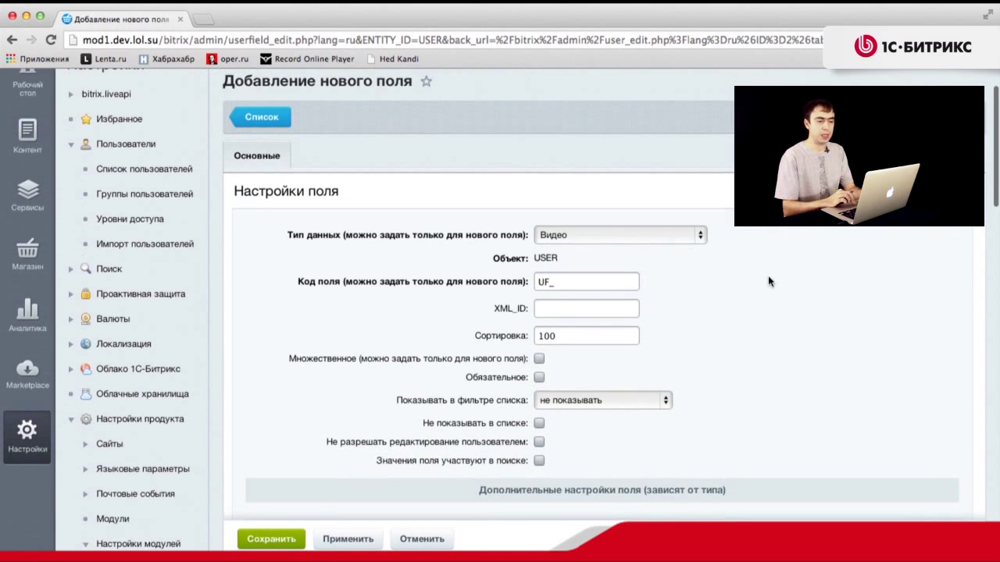
scroll(769, 282, down, 1)
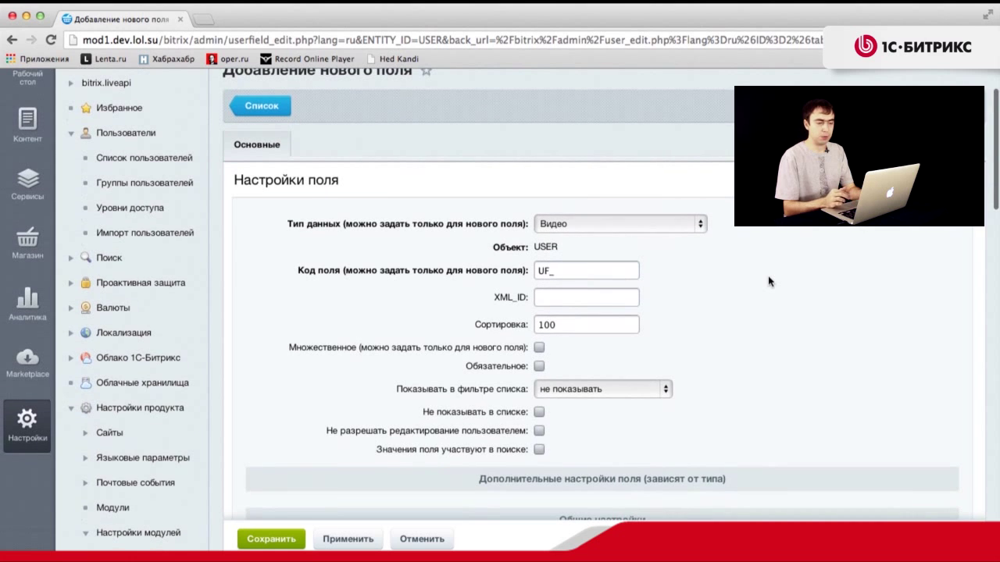
click(679, 226)
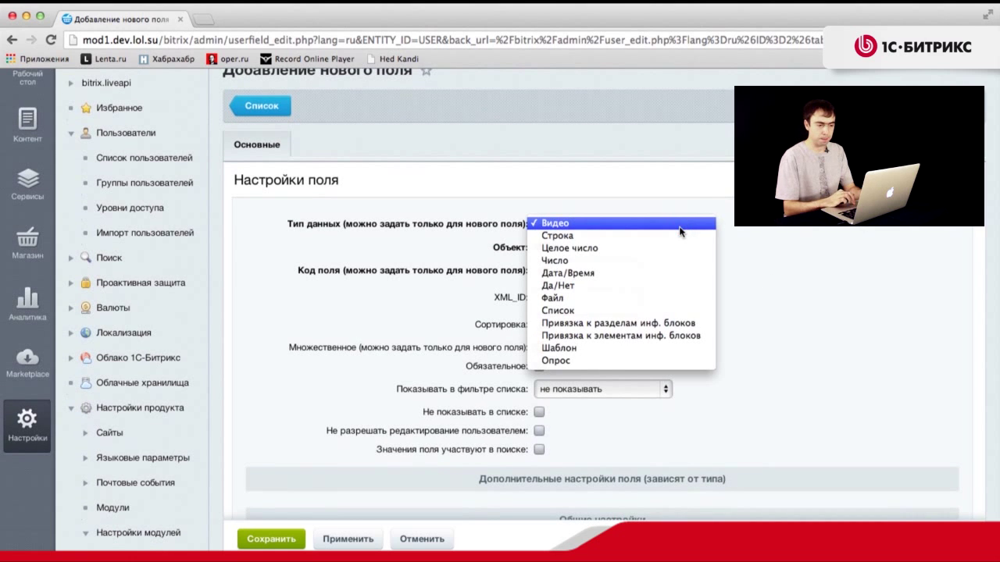
click(668, 311)
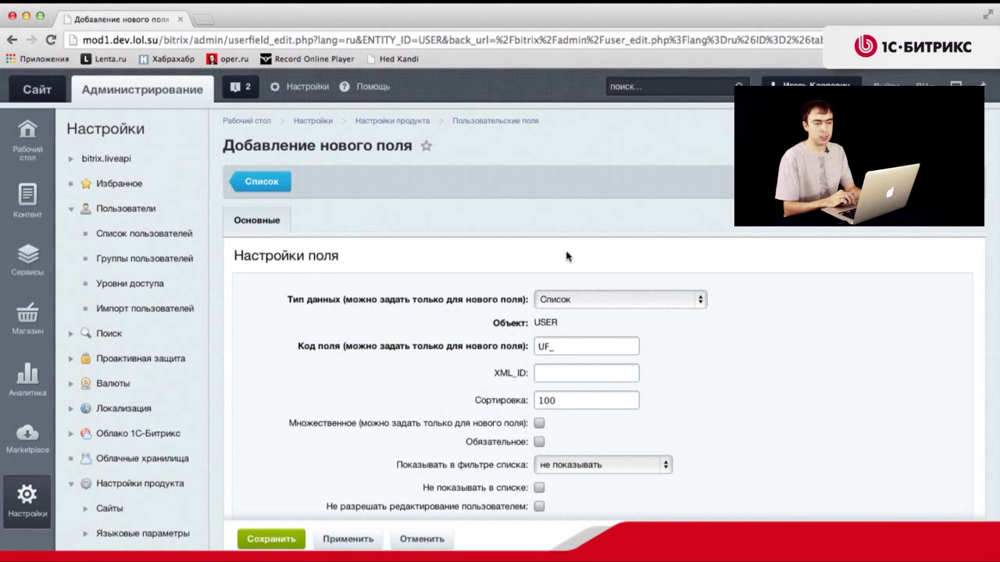
- Set the new field's code to UF_FLAG for the USER object
double_click(540, 322)
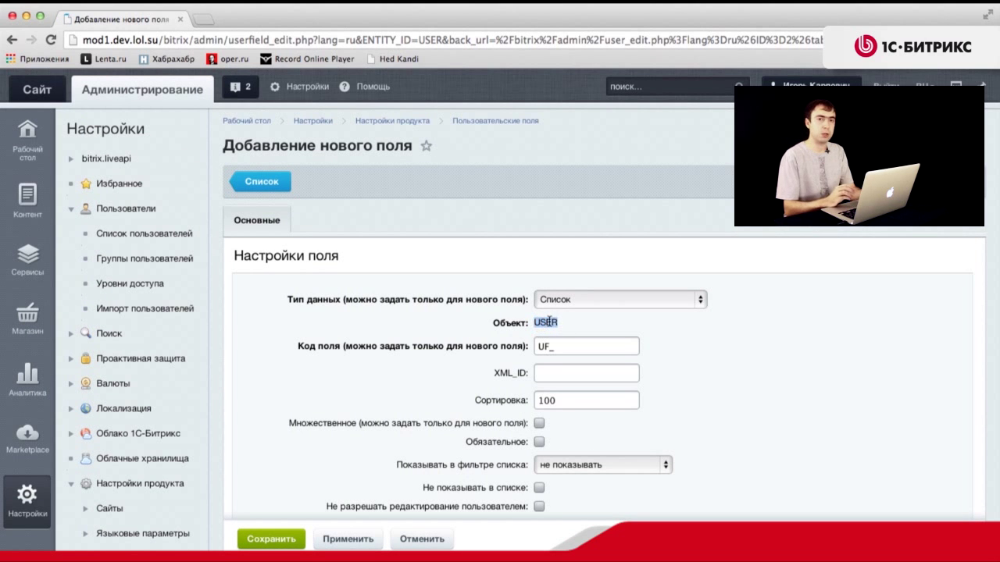
click(548, 322)
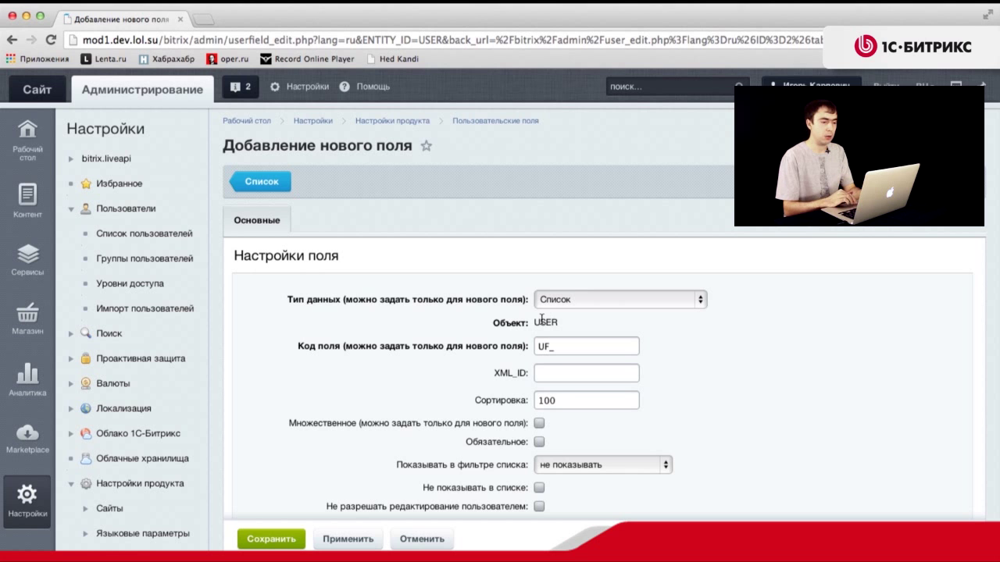
scroll(541, 320, down, 3)
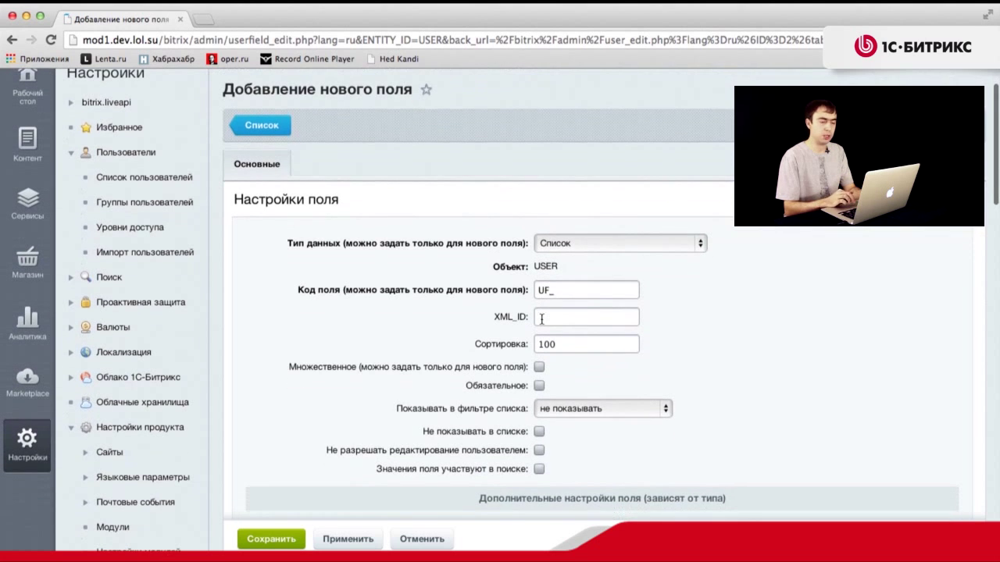
click(589, 293)
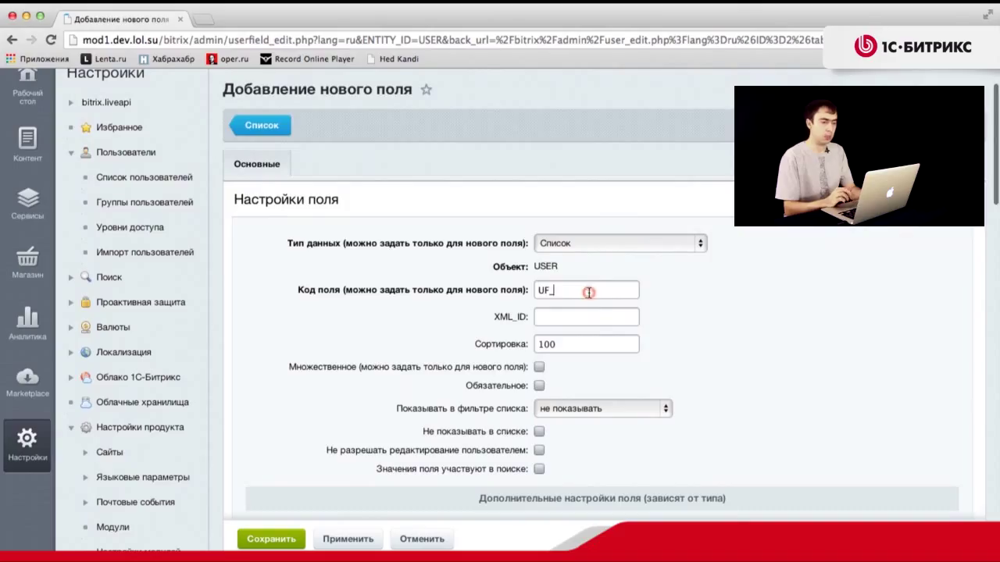
text(FLAG)
click(654, 249)
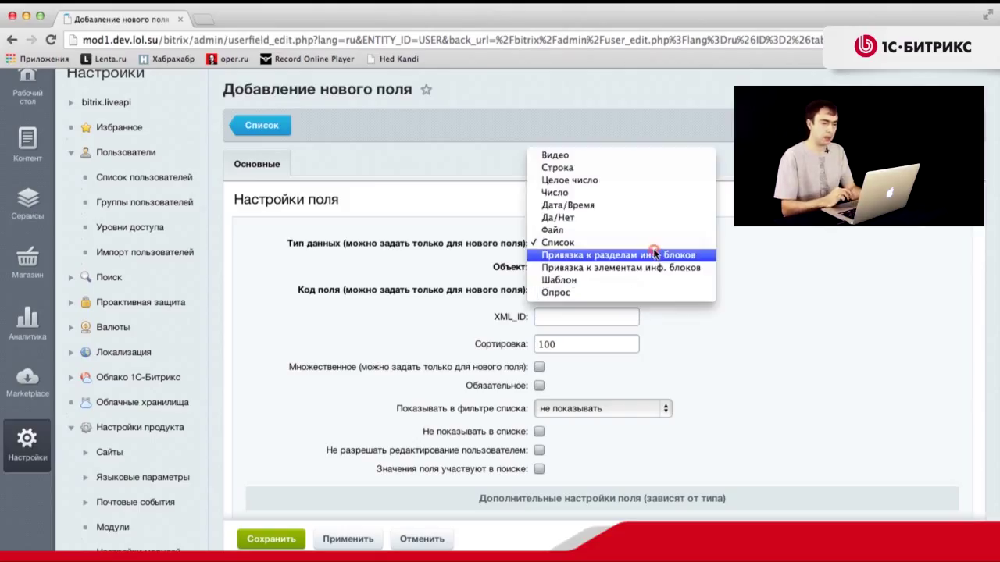
key(Escape)
- Review the new field's XML_ID, sorting, multiple, required, filter, visibility and search options, down to the type-dependent settings
click(585, 316)
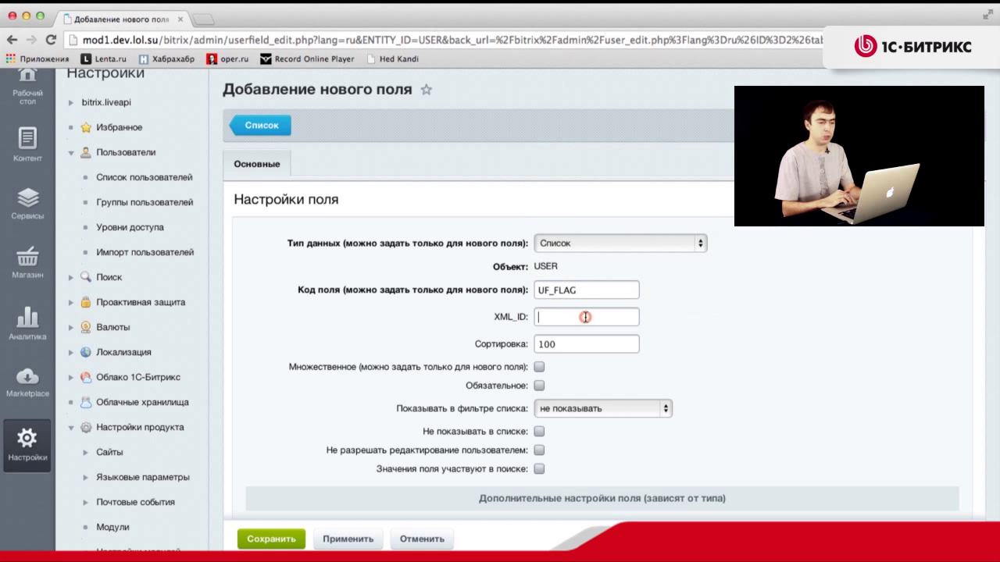
scroll(587, 312, down, 3)
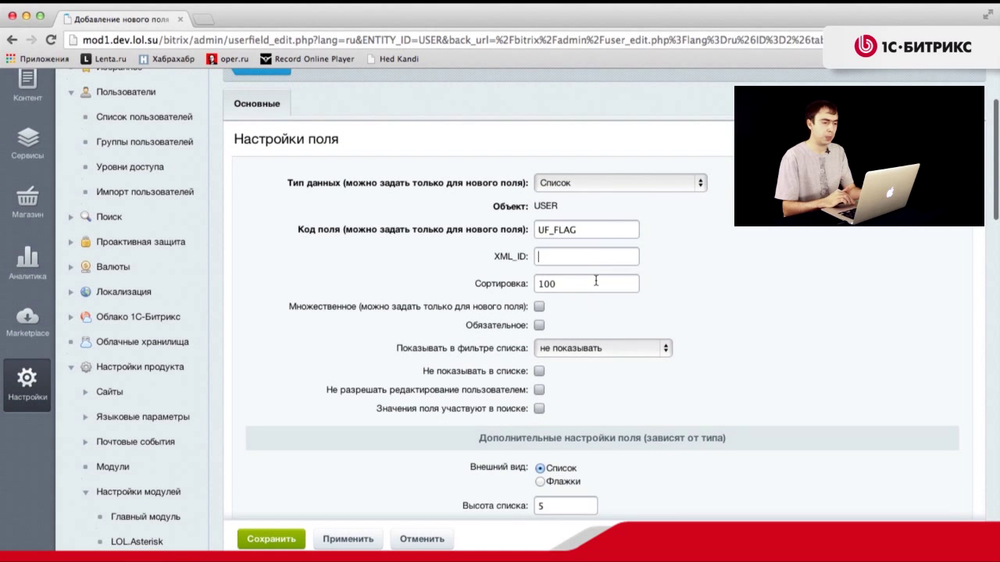
scroll(596, 281, down, 3)
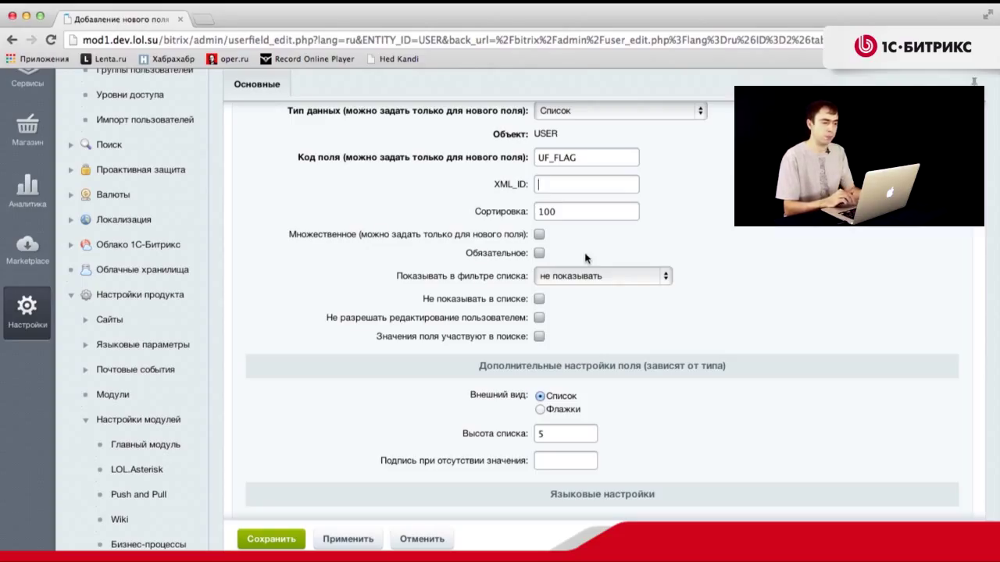
scroll(587, 256, down, 3)
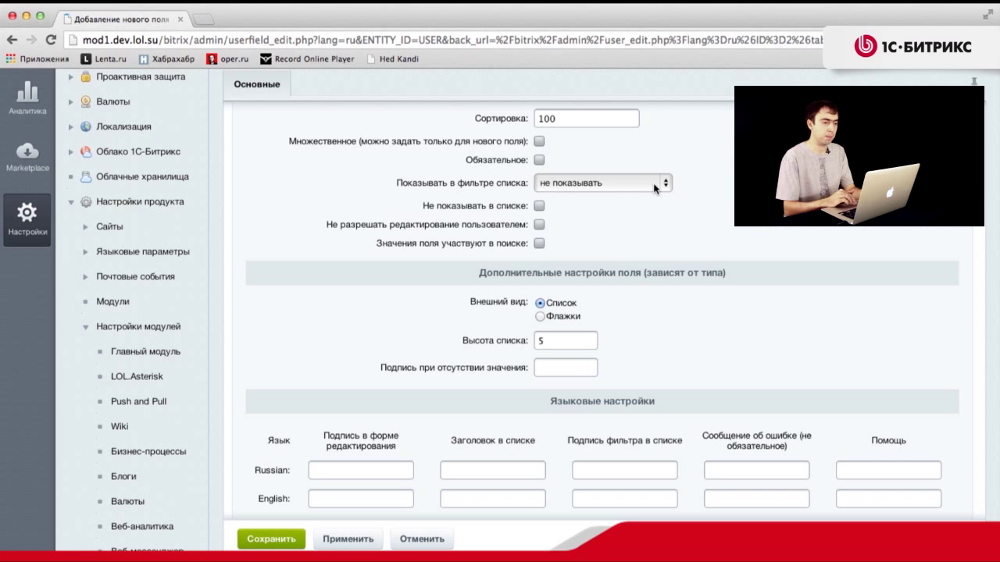
scroll(655, 187, down, 1)
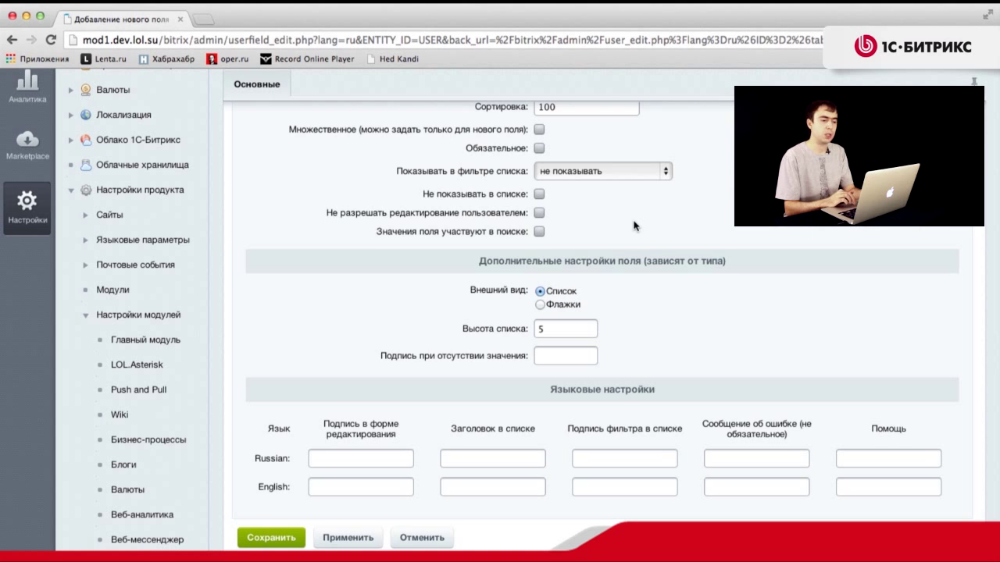
scroll(634, 226, down, 2)
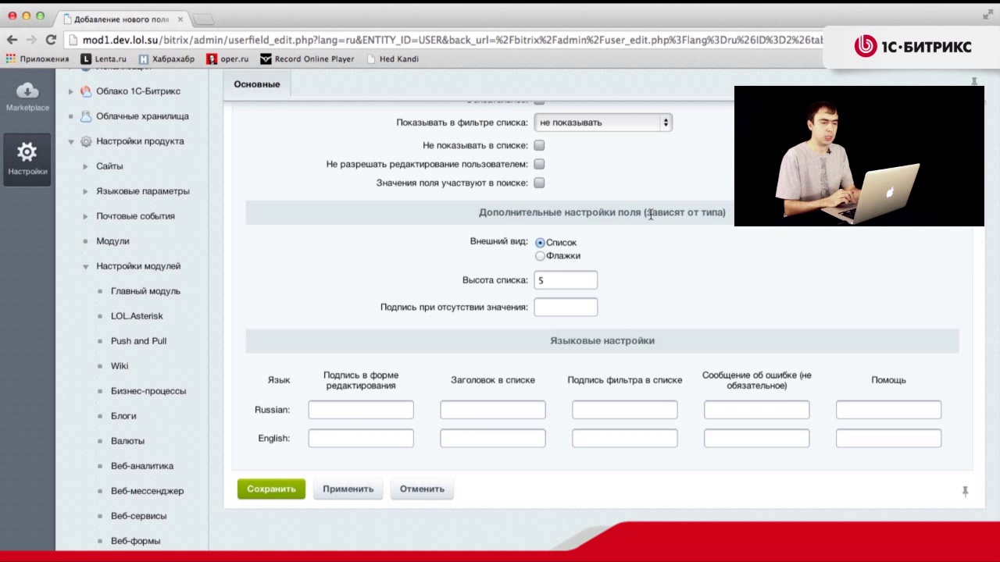
scroll(651, 223, down, 1)
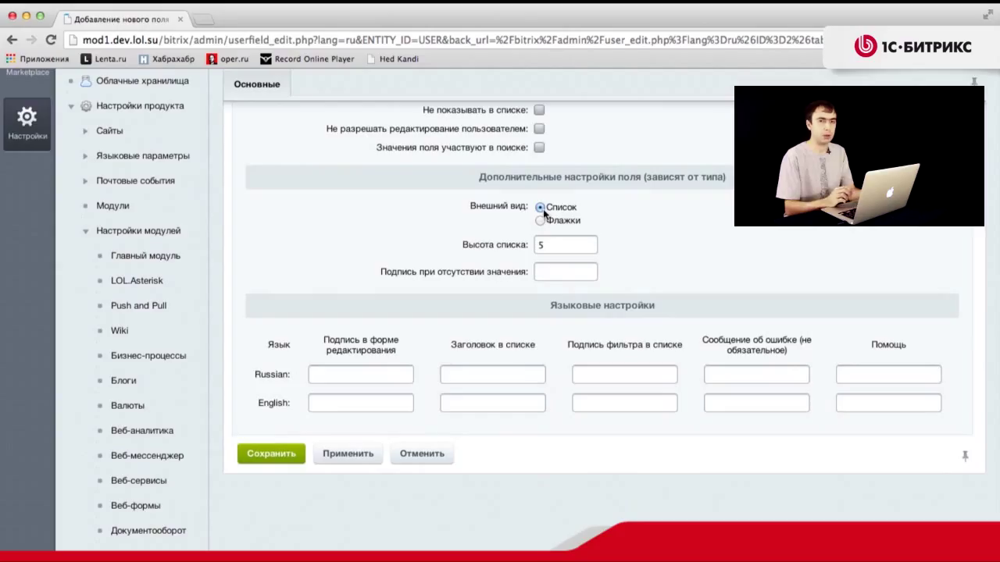
- Try a list height of 1 in the type-dependent settings, and set it back to 5
double_click(563, 246)
text(1)
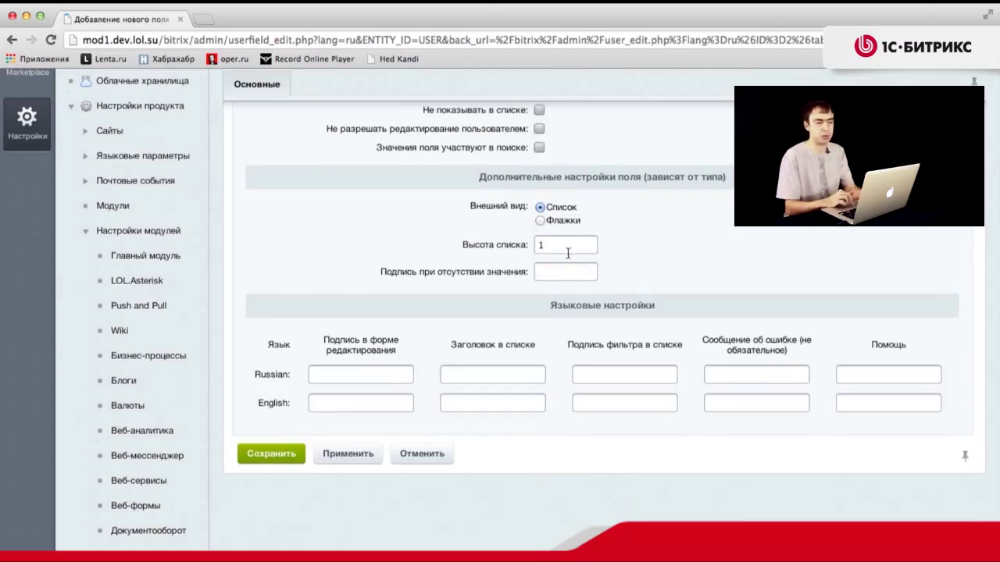
double_click(595, 249)
text(5)
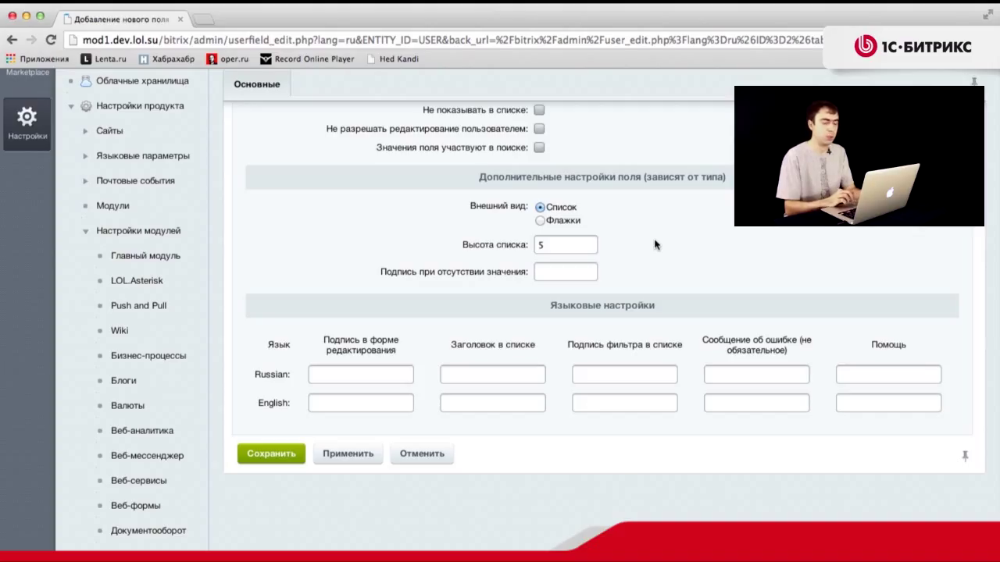
click(580, 275)
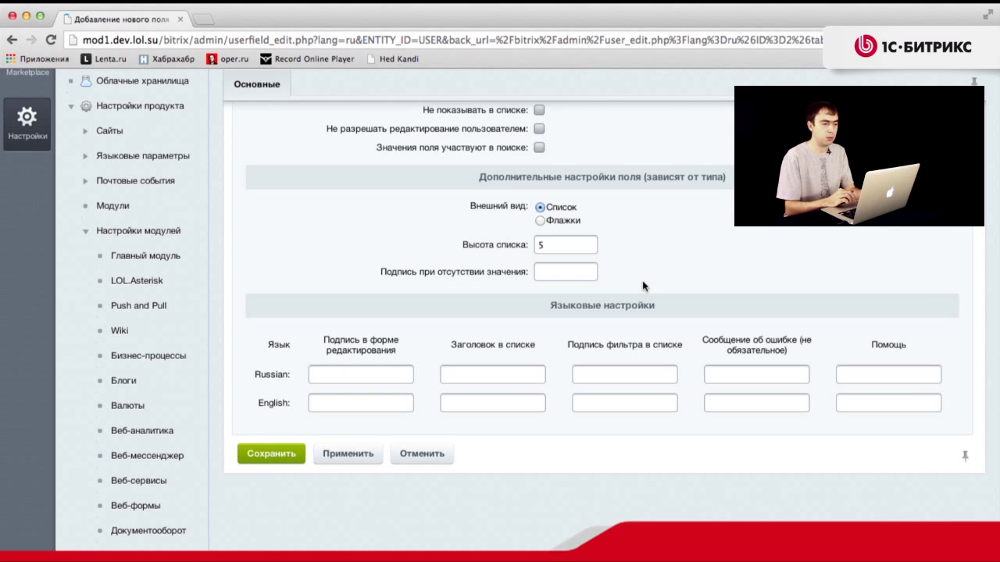
- Enter "Язык" as the Russian edit-form label and list header in the field's language settings
scroll(644, 286, down, 2)
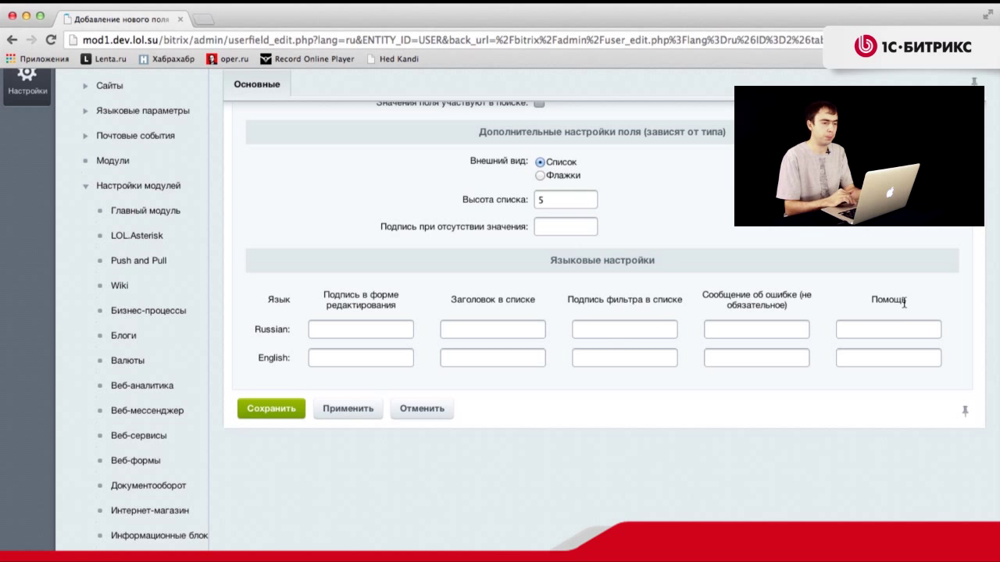
scroll(552, 346, down, 2)
scroll(552, 345, down, 5)
scroll(552, 345, up, 12)
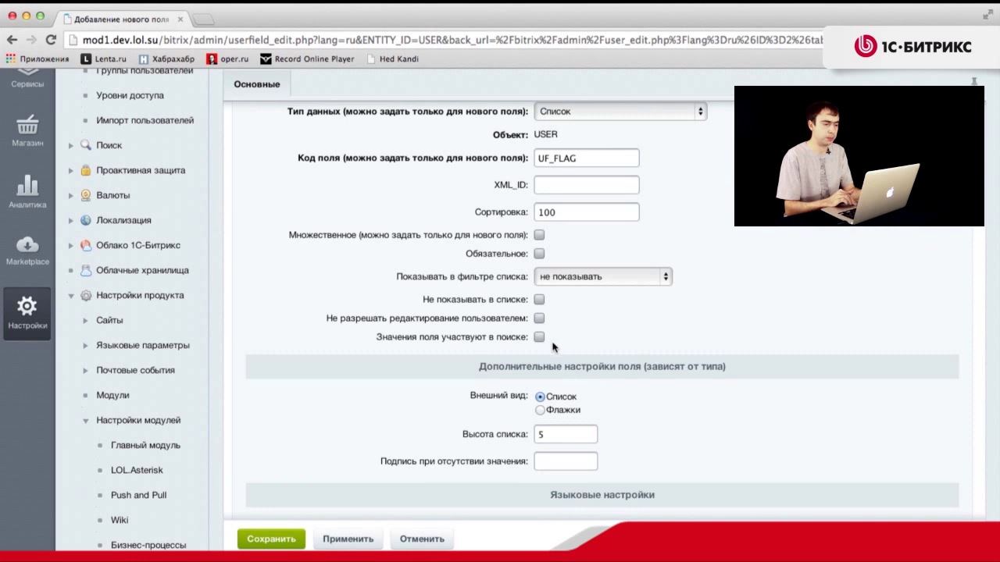
scroll(552, 345, down, 3)
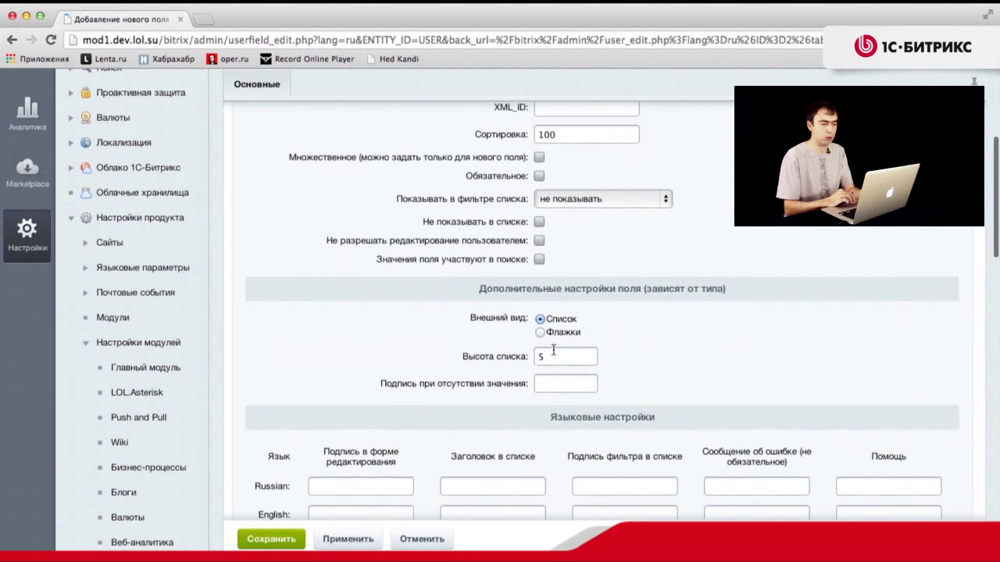
scroll(384, 461, down, 1)
click(384, 467)
text(Язфк)
key(BackSpace)
key(BackSpace)
key(BackSpace)
text(зык)
key(Tab)
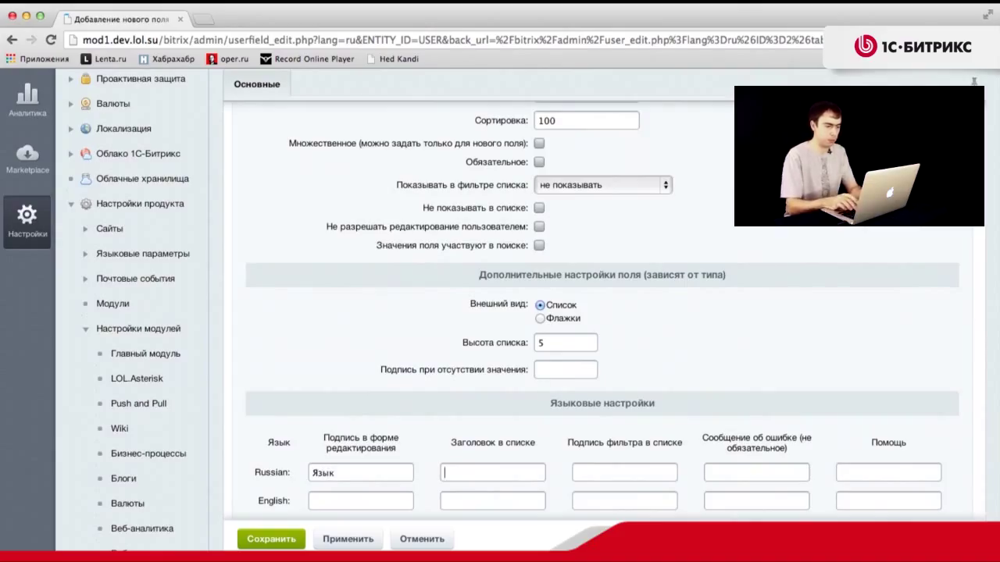
text(Язык)
key(Tab)
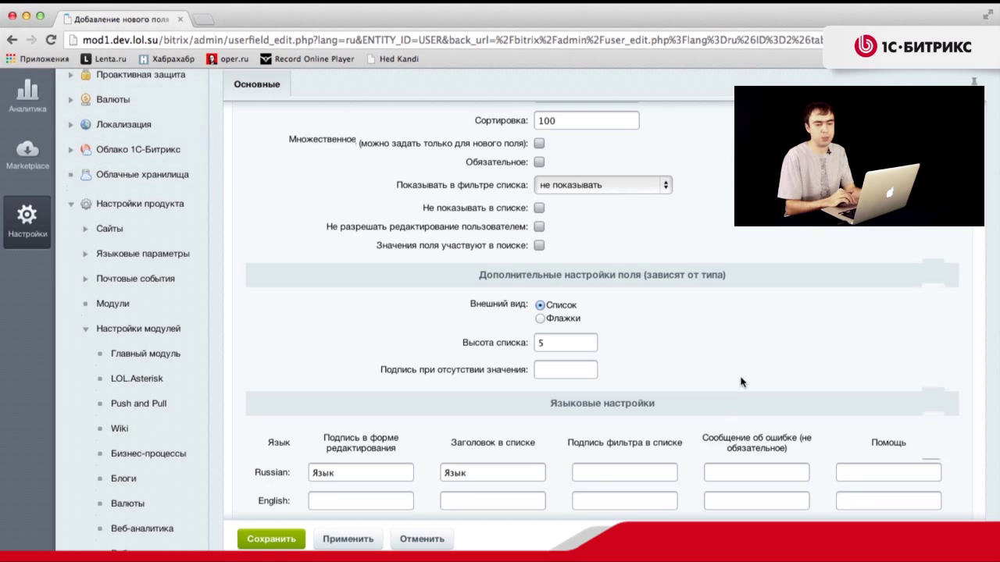
- Enter the Russian help text "Укажите, на каком языке говорит пользователь" and save the new field
scroll(729, 411, down, 2)
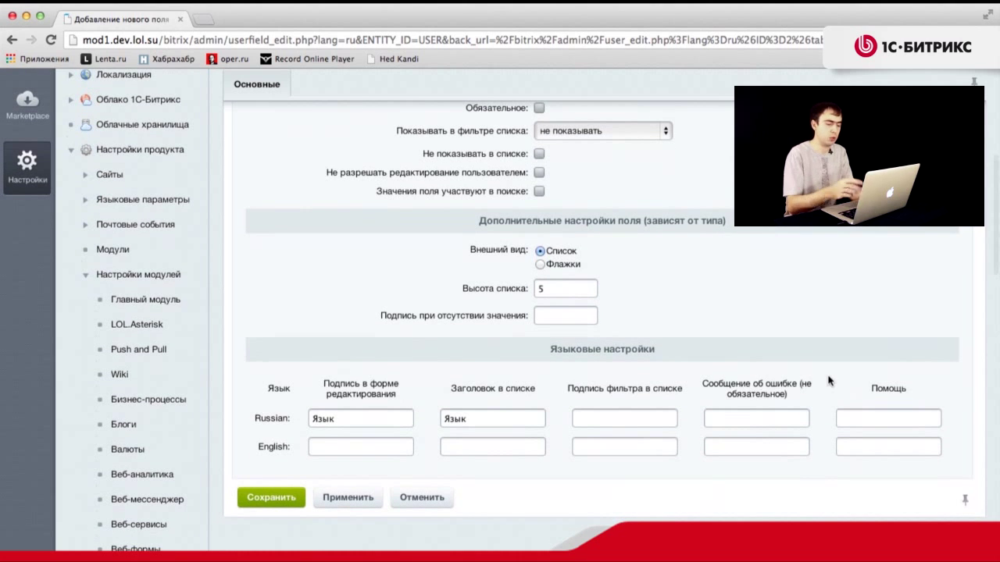
click(848, 415)
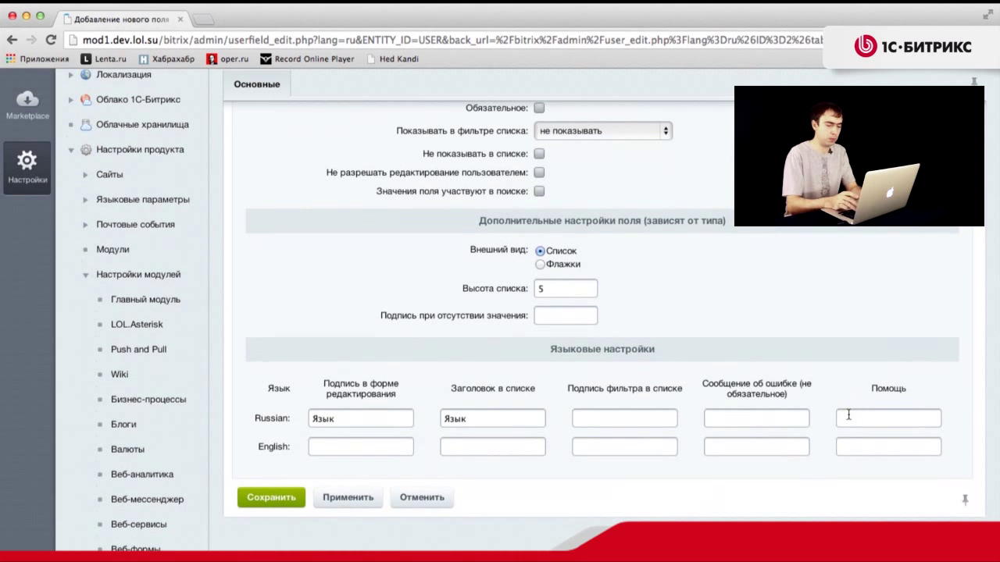
text(Укажите,)
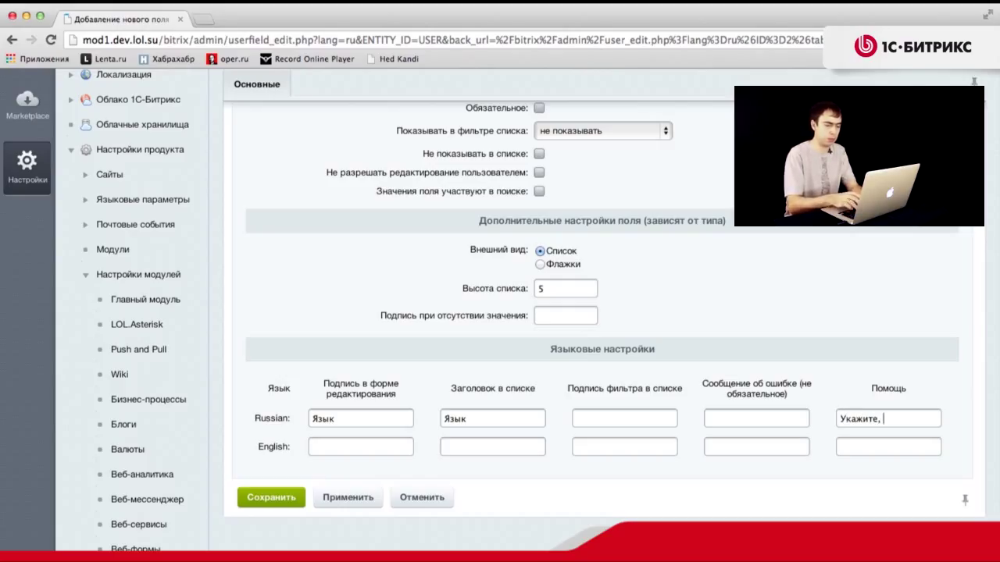
text(ке говорит пользователь)
click(283, 497)
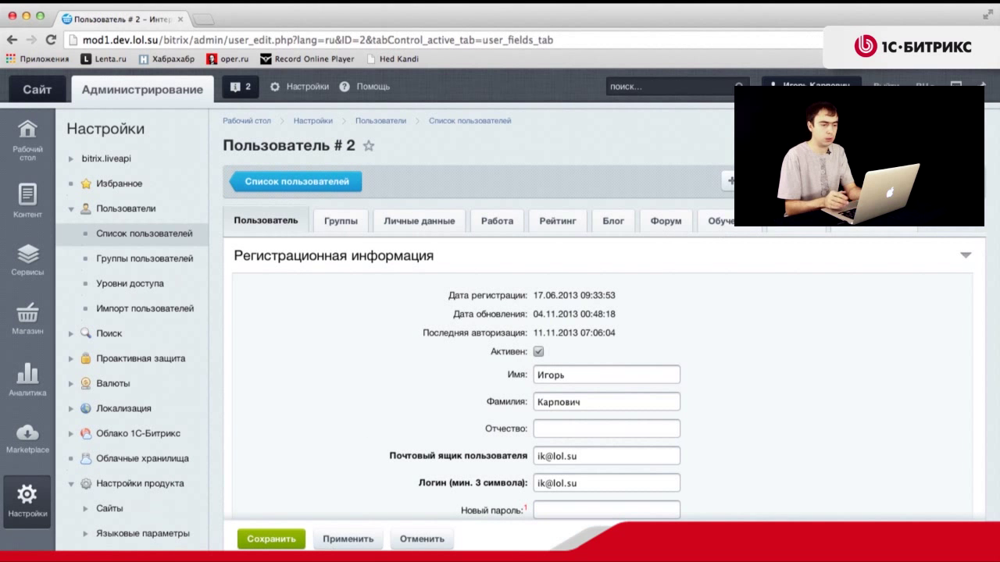
- Open the Язык property for editing from its help hint in the user's additional properties
click(805, 221)
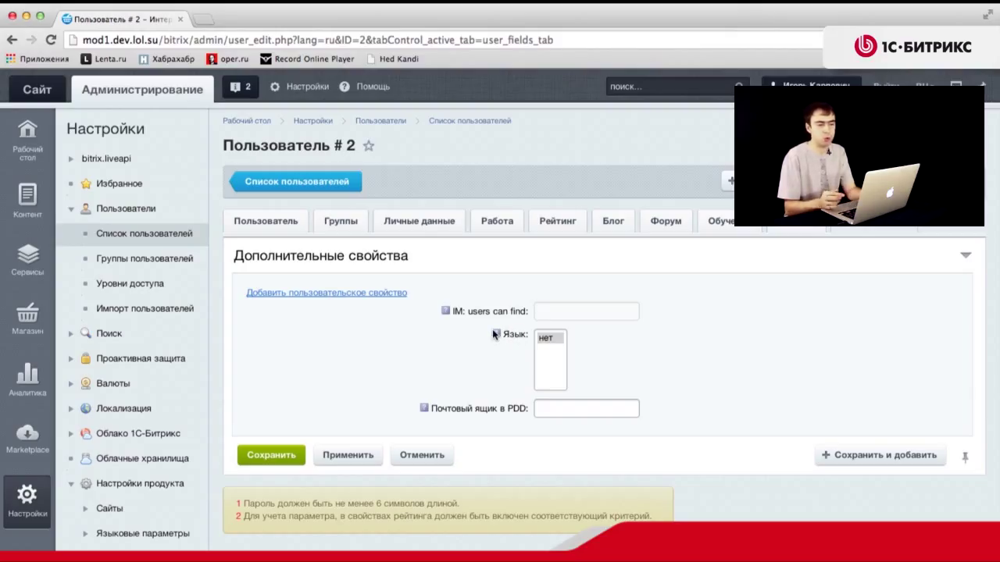
mouse_move(494, 335)
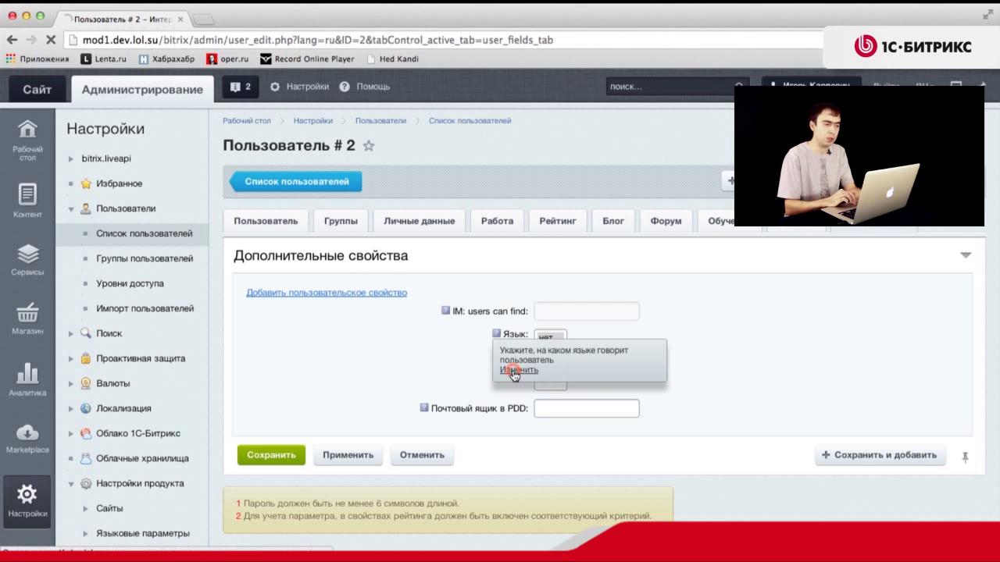
click(519, 369)
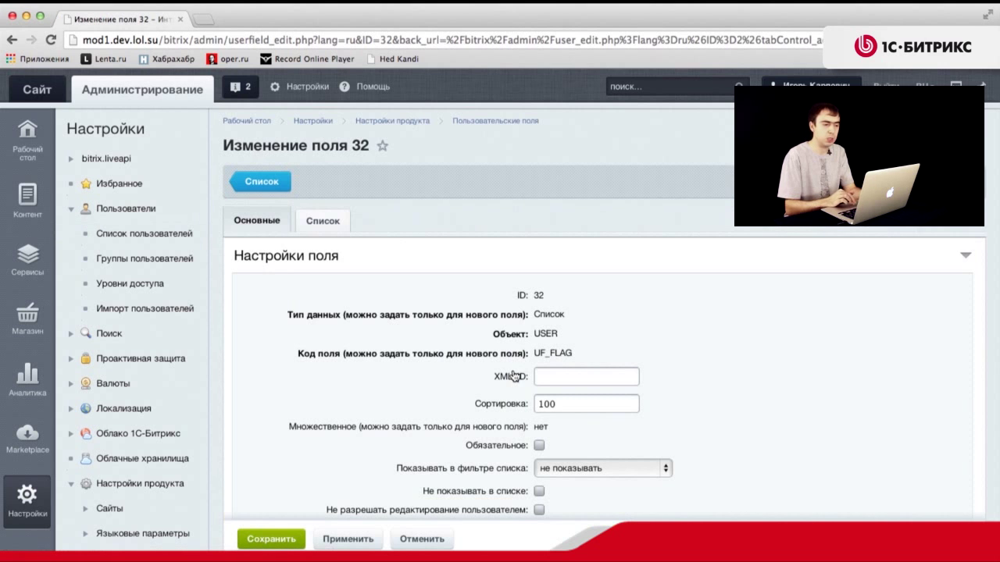
- Add one more empty row to the Язык field's list values
click(316, 221)
click(372, 404)
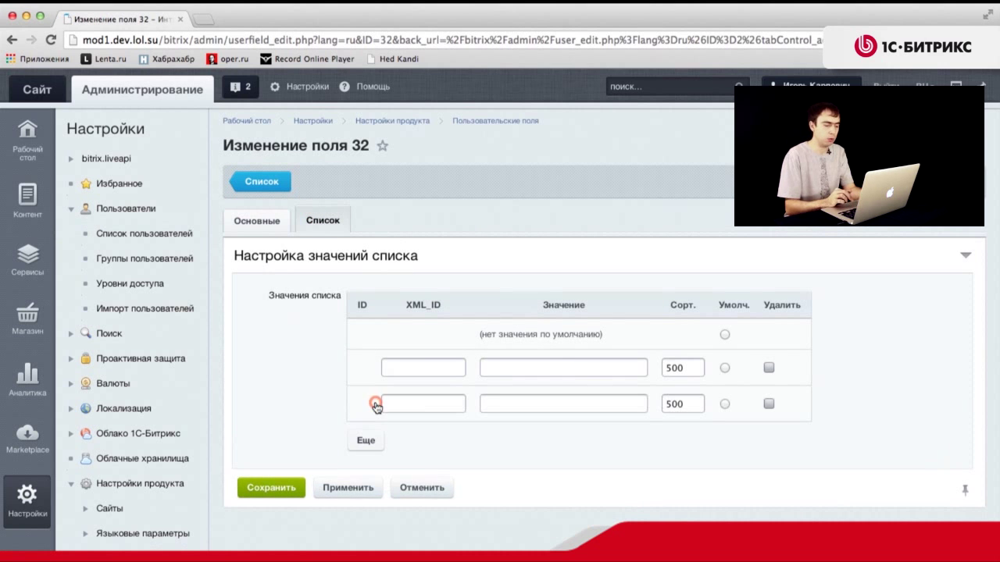
click(367, 440)
- Fill the three list rows with the values Русский, Английский and Немецкий
click(521, 364)
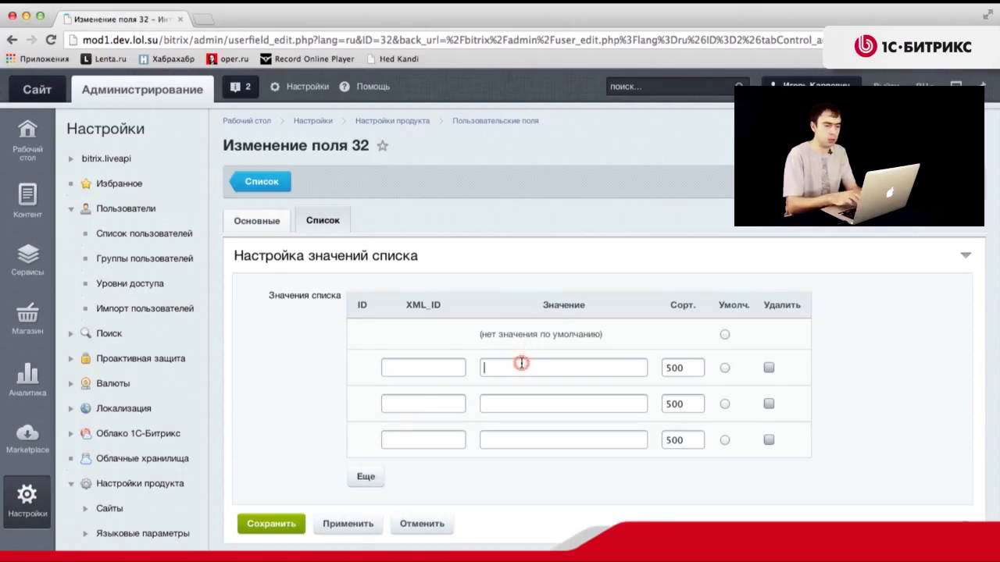
text(Русский)
key(Tab)
click(556, 402)
text(Англи)
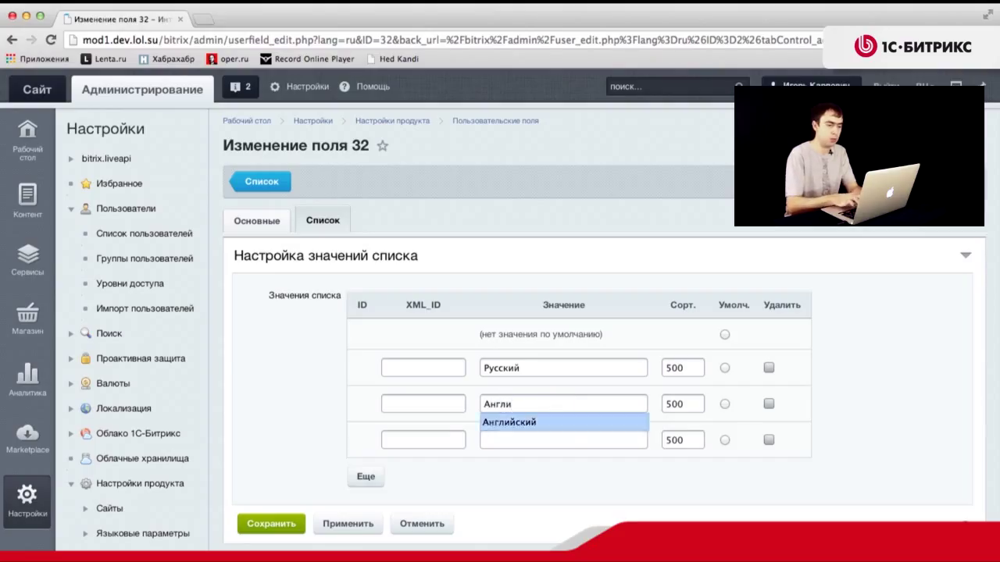
key(Return)
click(569, 441)
text(Немец)
key(Down)
key(Return)
- Set the sort order to 10 for Русский, 20 for Английский and 30 for Немецкий, and apply the changes
double_click(690, 374)
text(10)
double_click(685, 403)
text(20)
double_click(678, 439)
text(30)
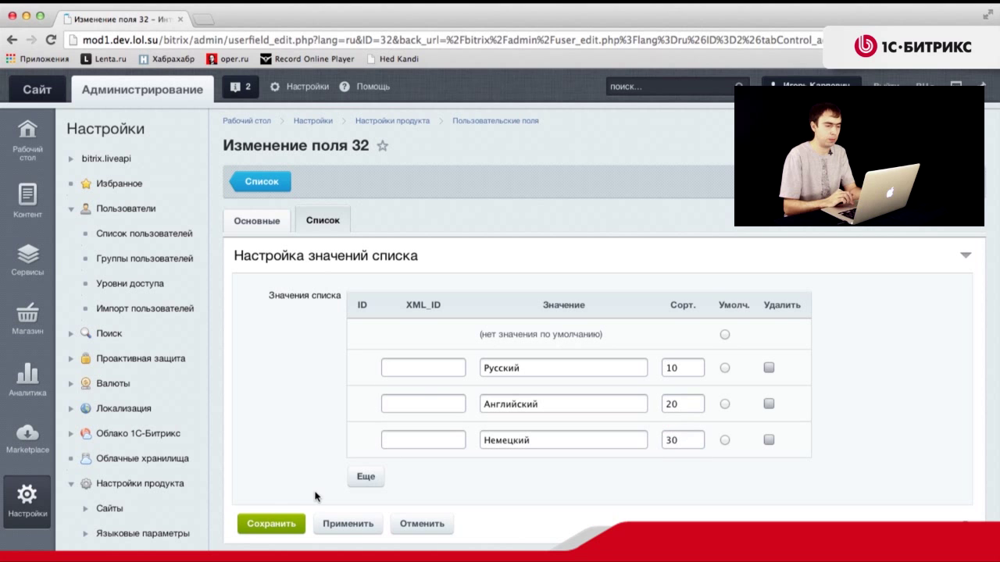
click(343, 522)
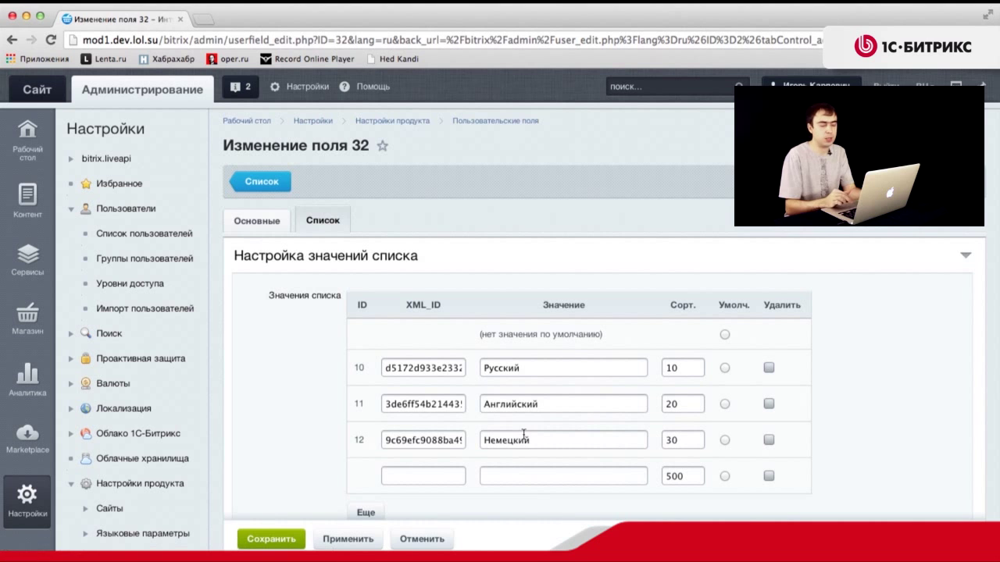
scroll(570, 312, down, 3)
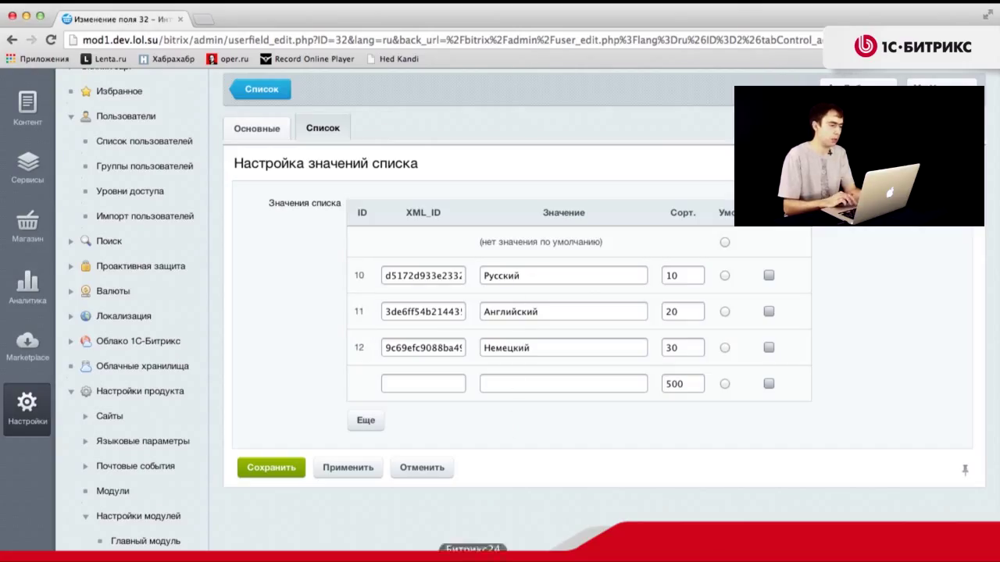
- Switch to Eclipse and expand the images/flags folder of the mod1.dev.lol.su site
click(397, 558)
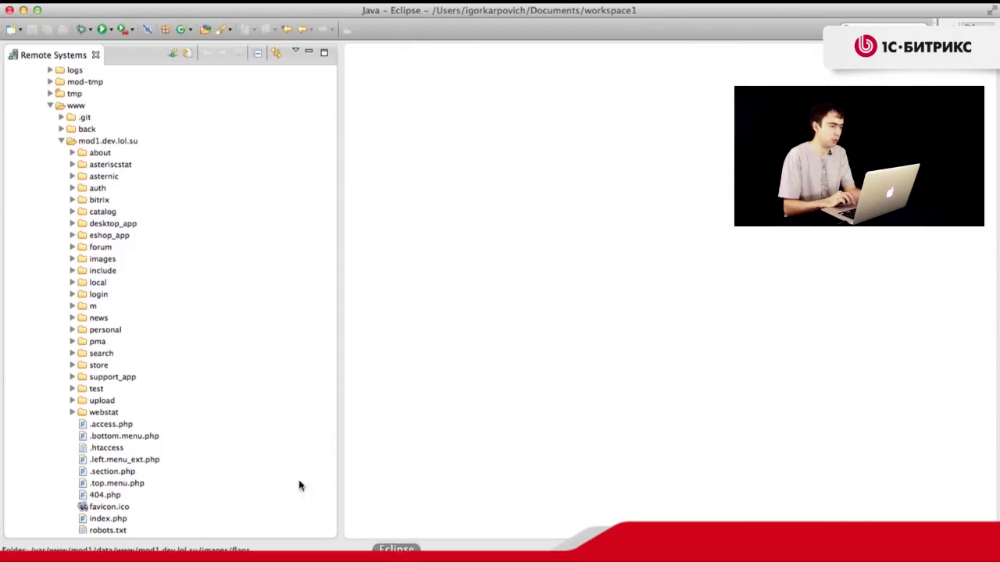
click(72, 259)
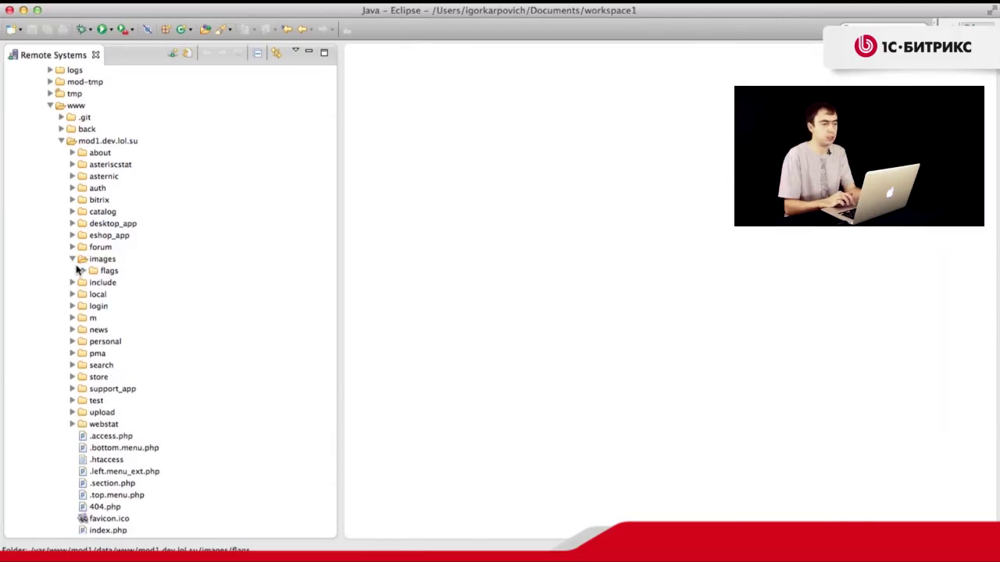
click(82, 271)
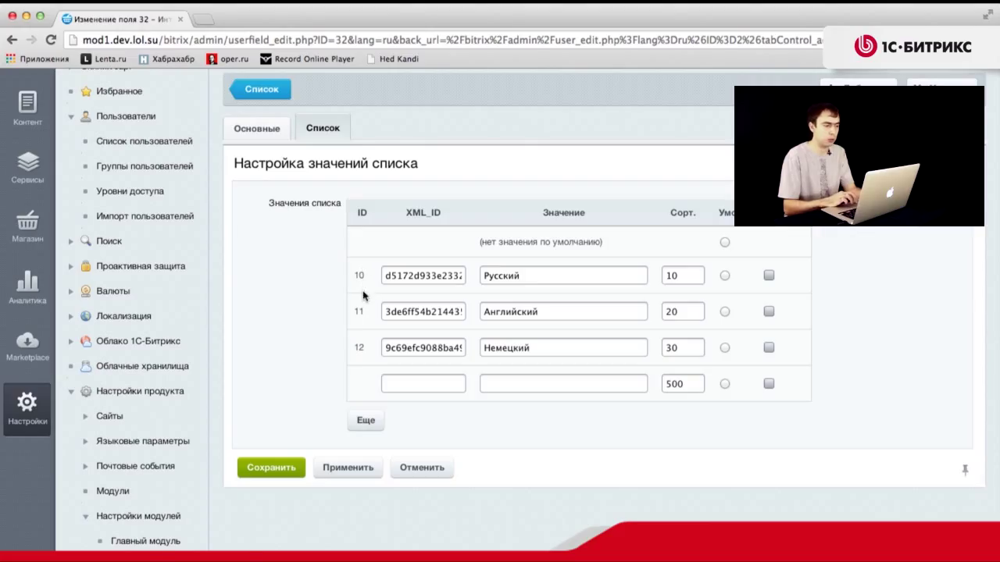
key(super+Tab)
- Rename ru.png in the flags folder to 10.png, after the ID of the Русский value
click(128, 284)
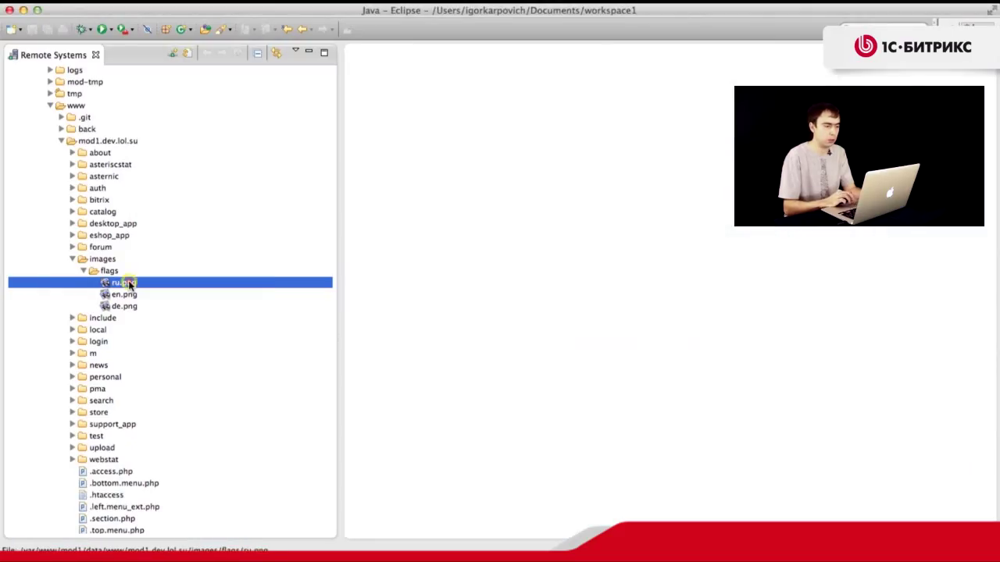
right_click(128, 284)
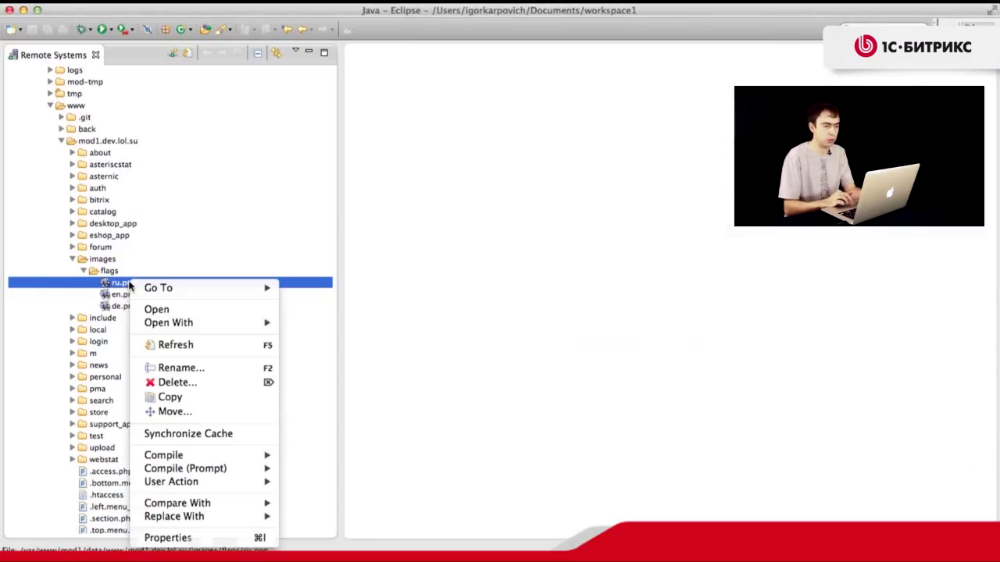
click(164, 368)
click(429, 257)
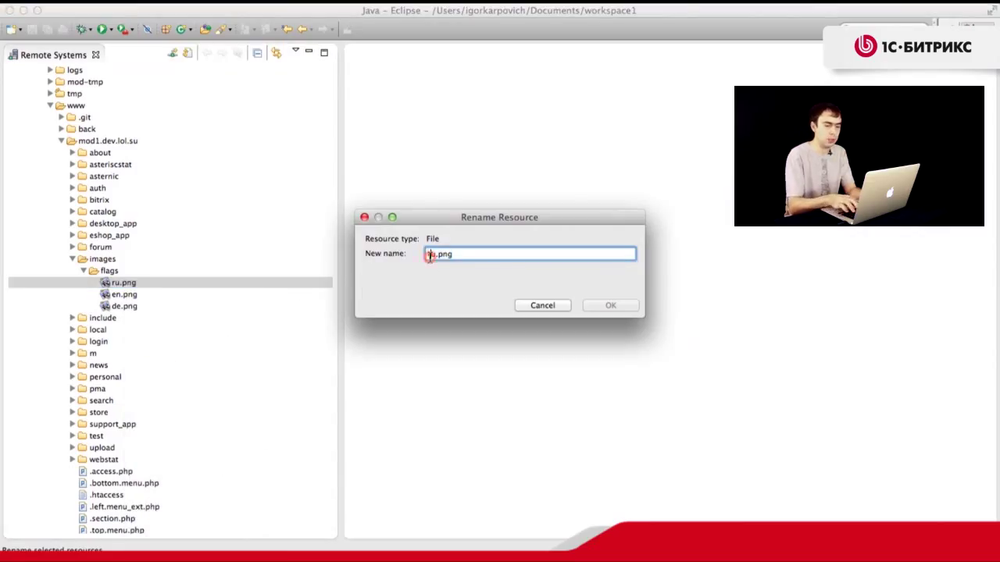
key(BackSpace)
key(BackSpace)
text(10)
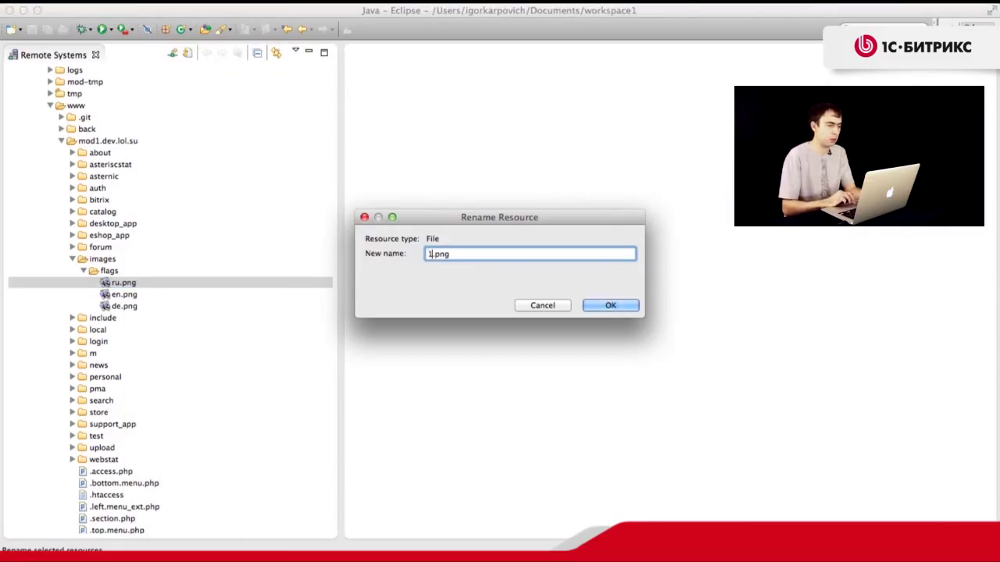
click(609, 303)
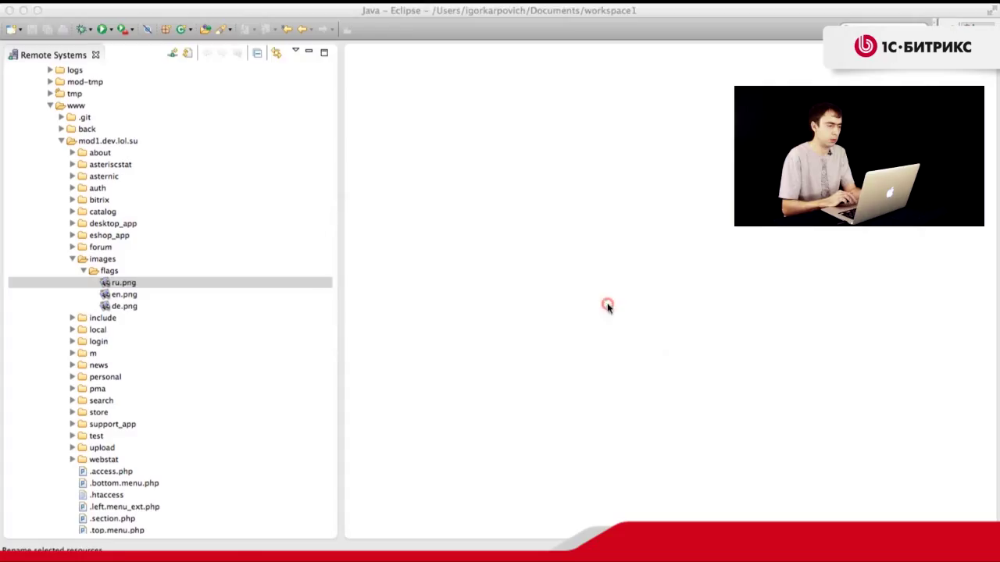
- Rename en.png in the flags folder to 11.png, after the ID of the Английский value
click(135, 295)
right_click(134, 295)
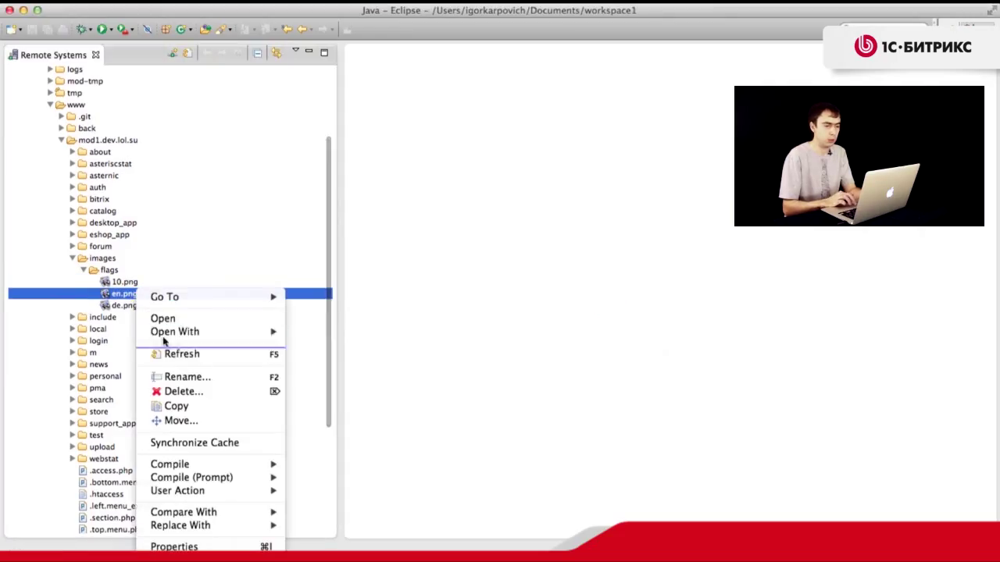
click(178, 378)
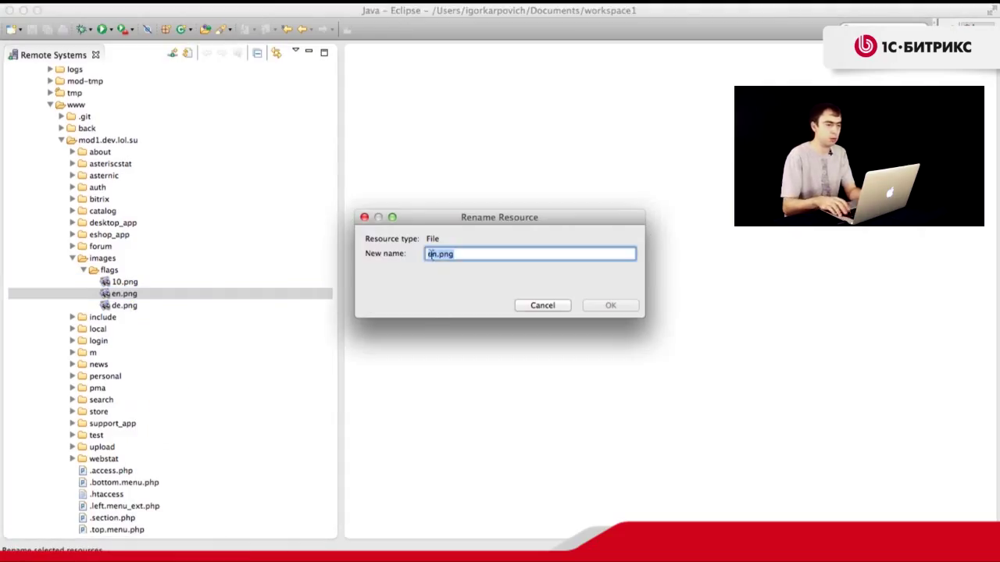
text(11)
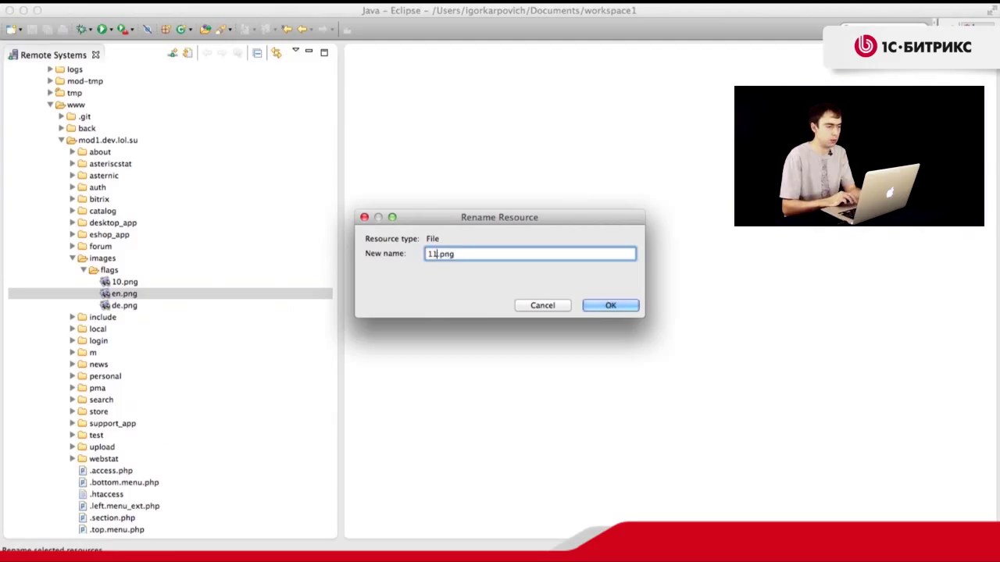
key(Return)
- Rename de.png in the flags folder to 12.png, after the ID of the Немецкий value
right_click(131, 306)
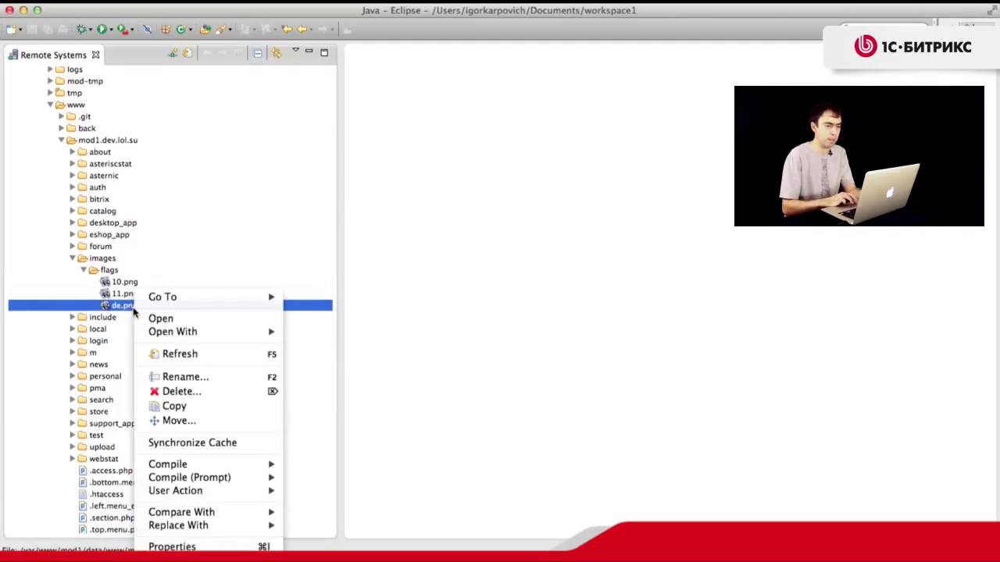
click(174, 378)
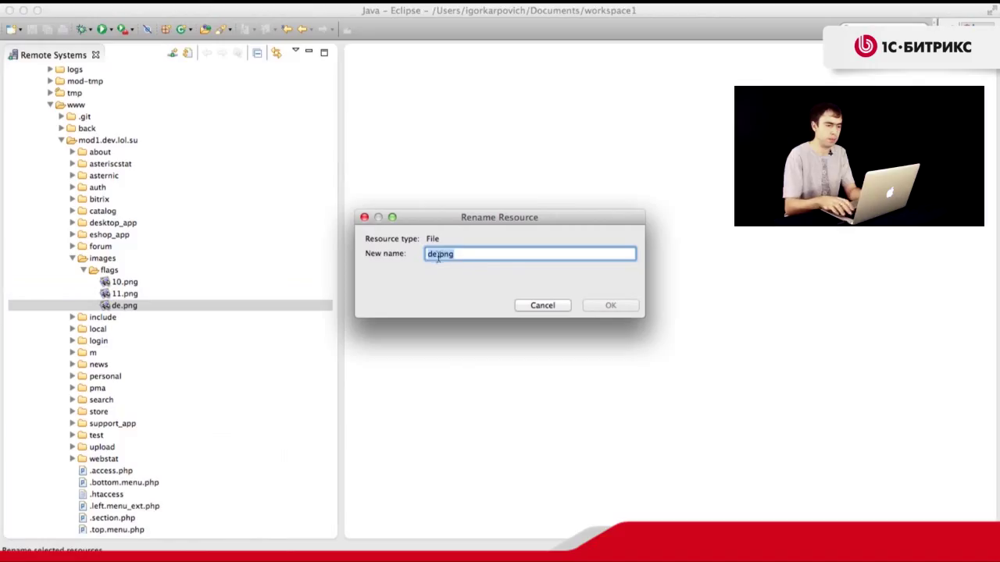
key(BackSpace)
text(12)
key(Return)
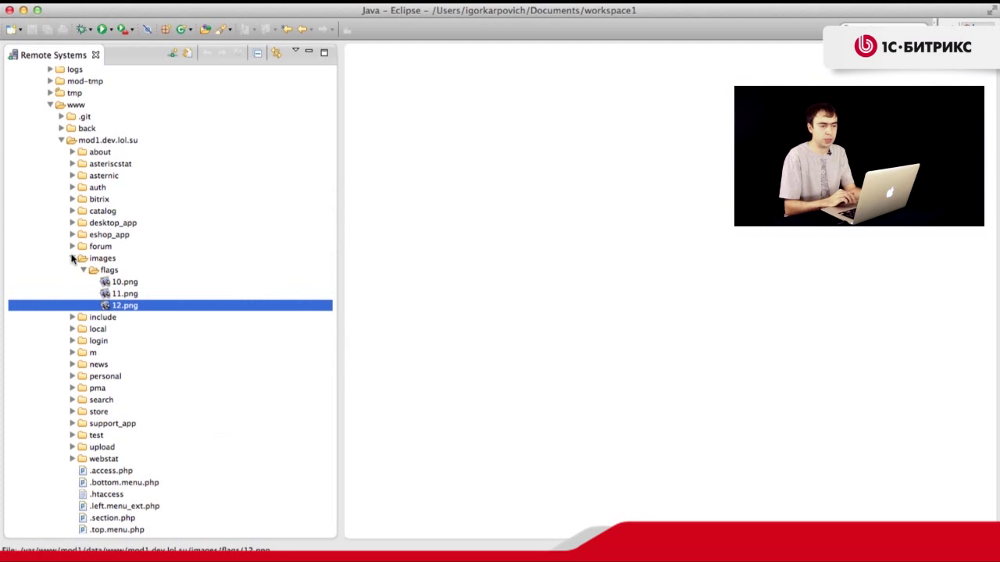
- Compare the flag file names with the list value IDs, collapse the images folder in Eclipse, and return to the browser
key(super+Tab)
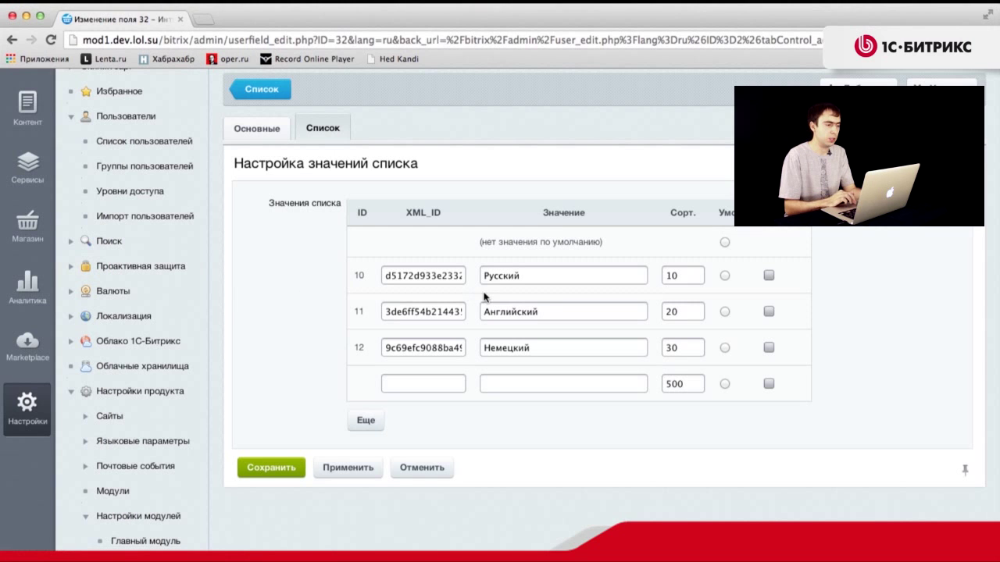
key(super+Tab)
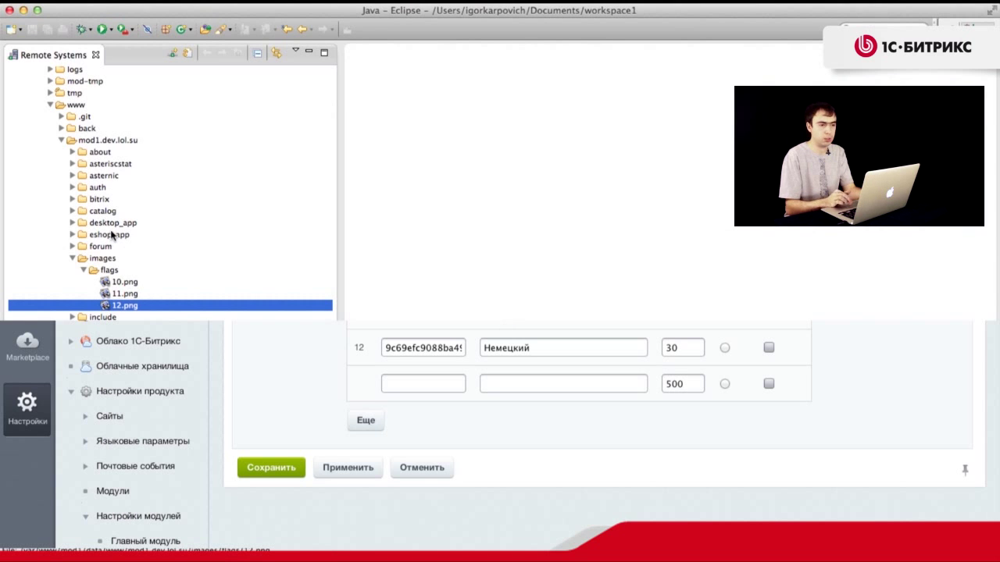
click(73, 258)
key(super+Tab)
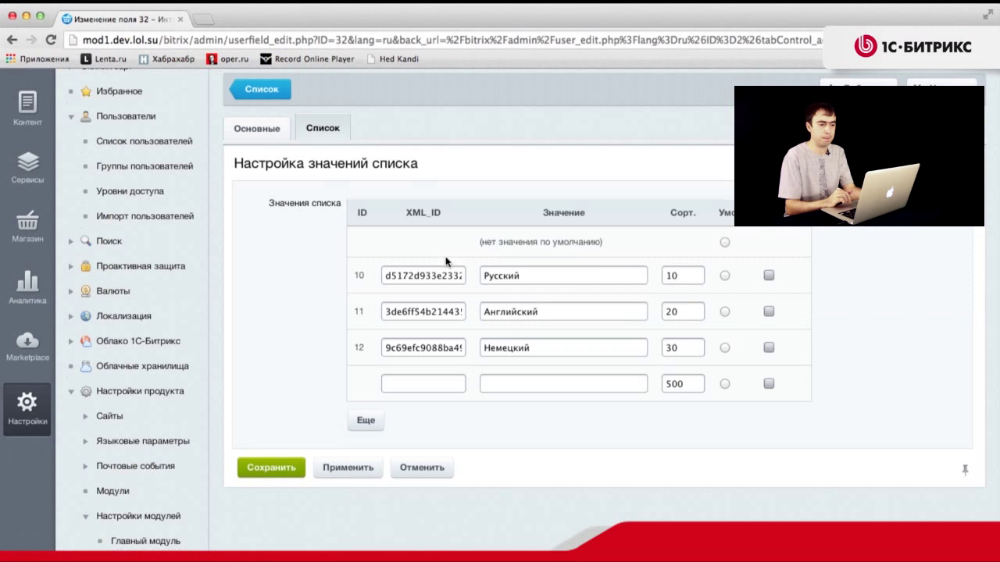
- Go to the public site and open the registration data editing page from the user's personal section
scroll(683, 205, up, 3)
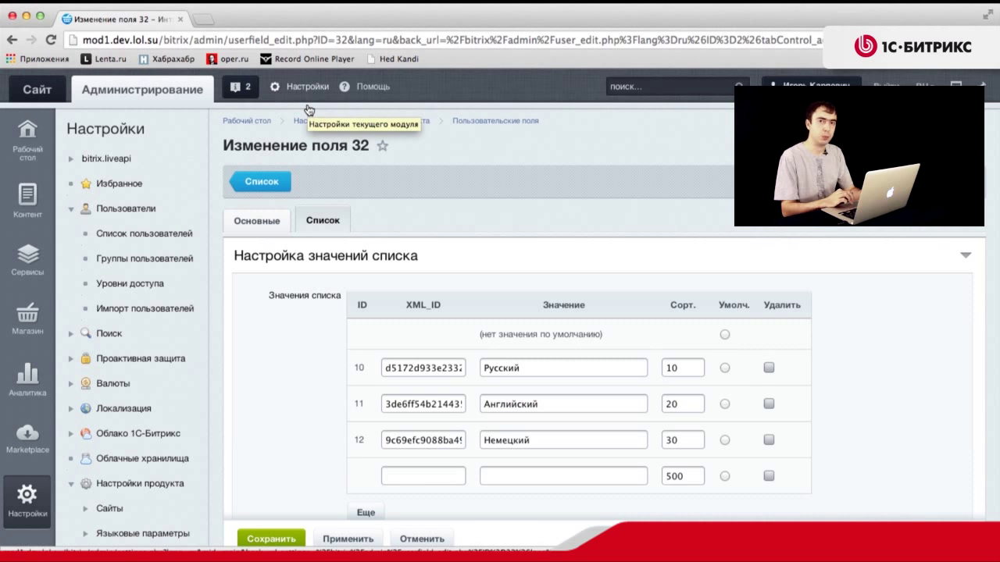
click(54, 84)
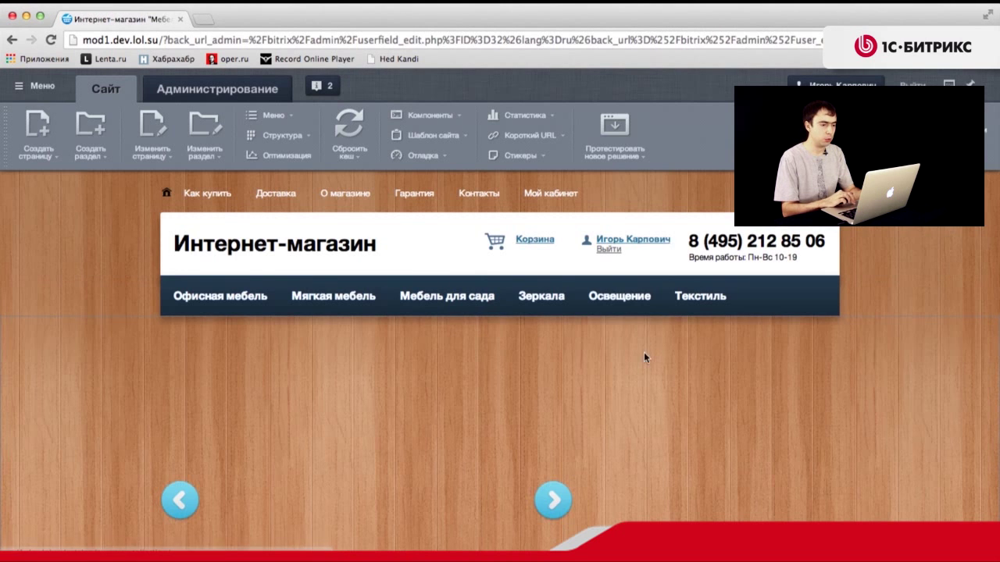
click(655, 241)
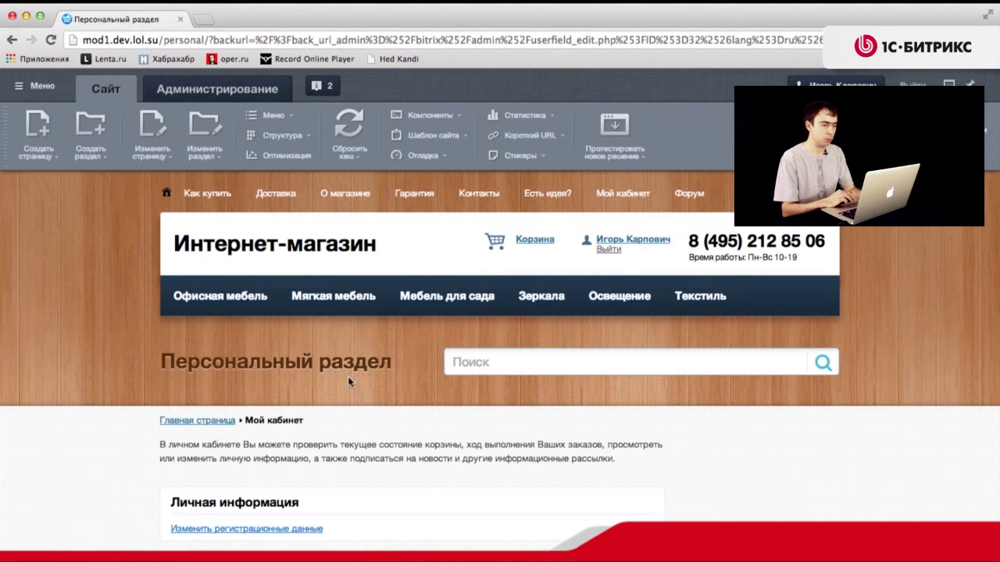
scroll(348, 376, down, 5)
click(318, 369)
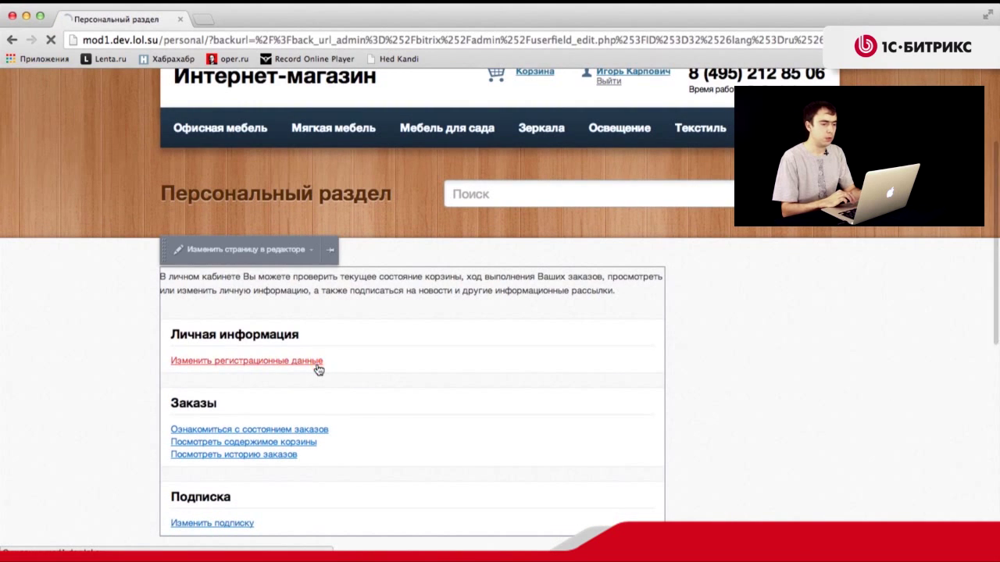
- Set the user profile component to show the additional property Язык and save its parameters
scroll(504, 325, down, 10)
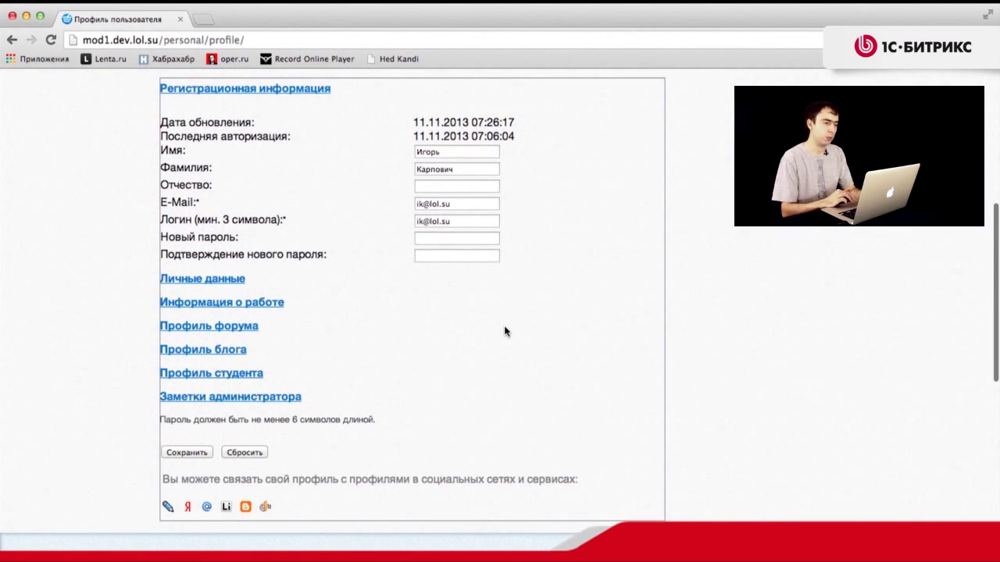
scroll(706, 210, up, 2)
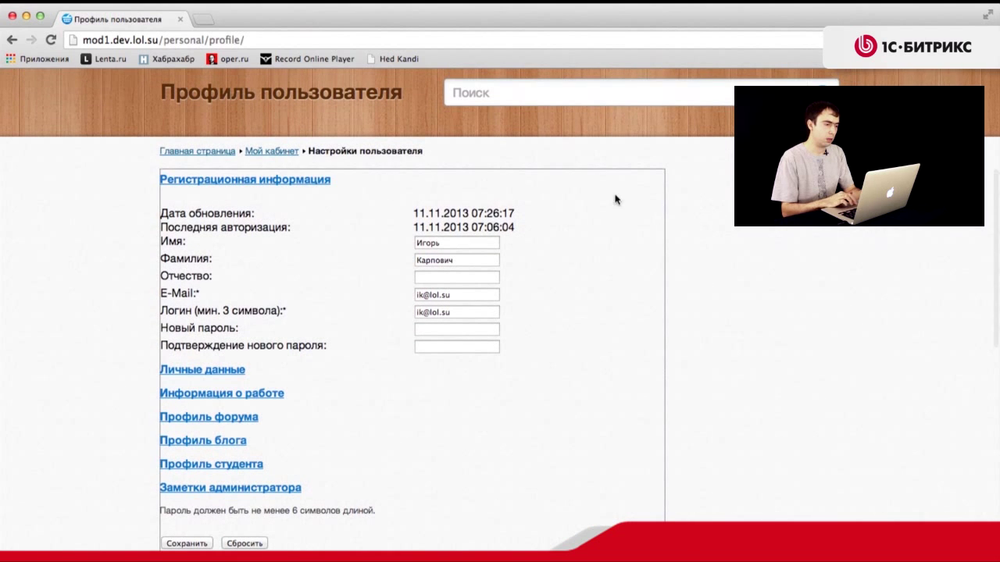
scroll(344, 223, down, 8)
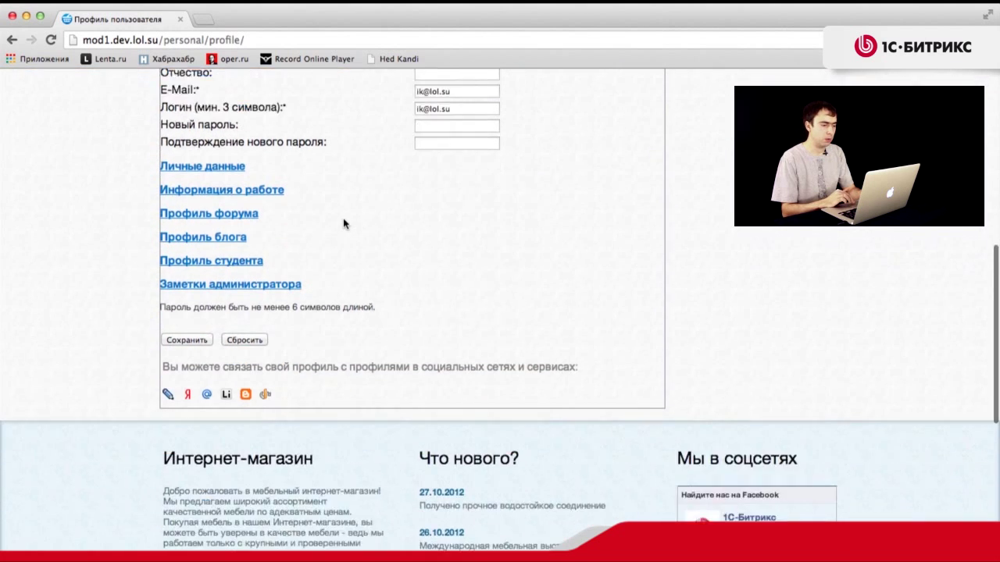
scroll(400, 179, up, 6)
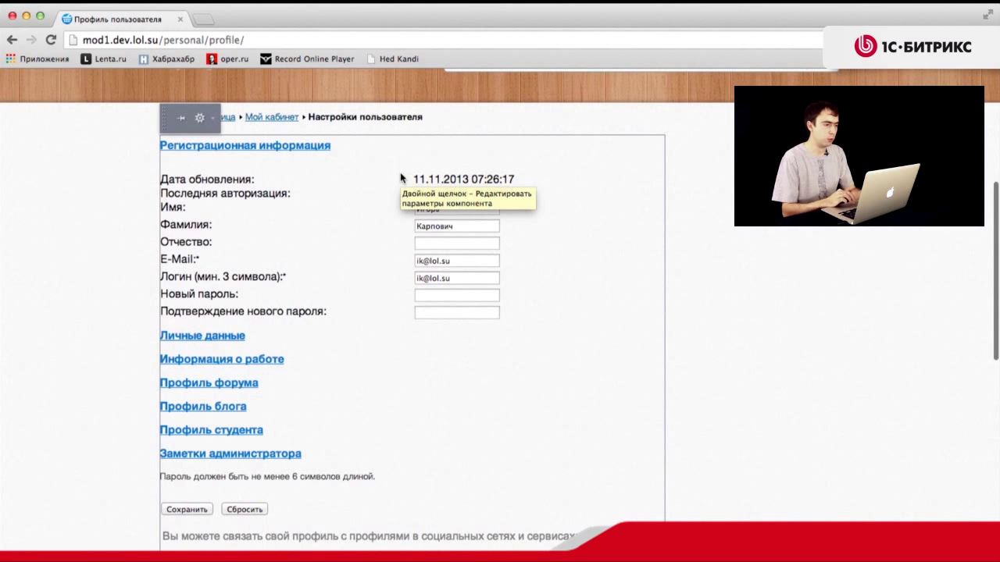
double_click(400, 178)
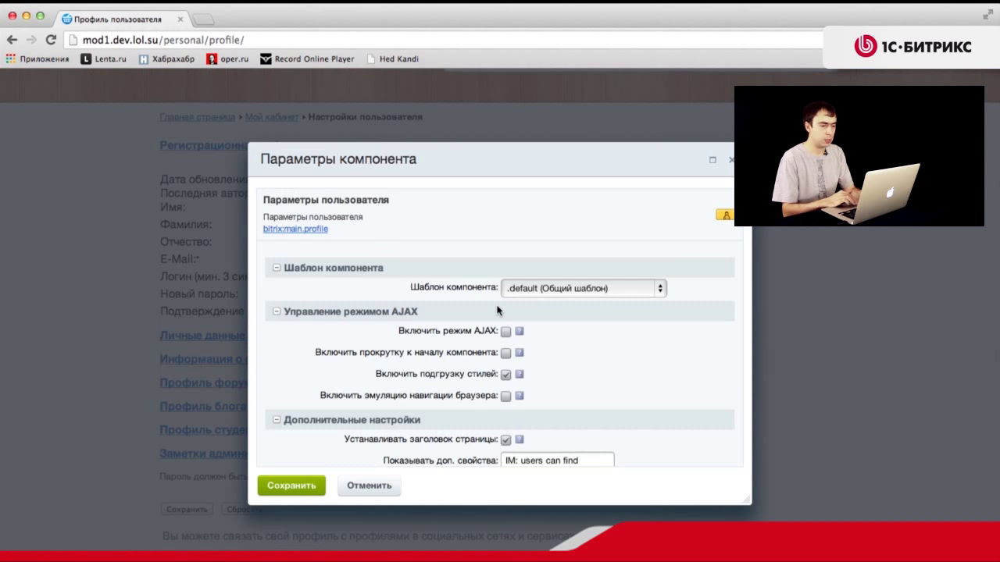
scroll(498, 310, down, 3)
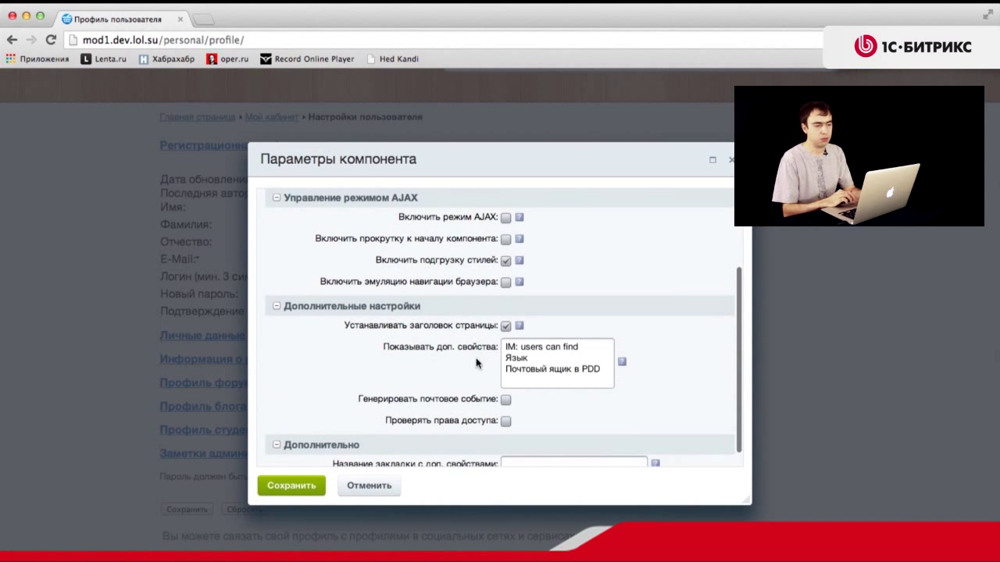
click(547, 358)
click(307, 490)
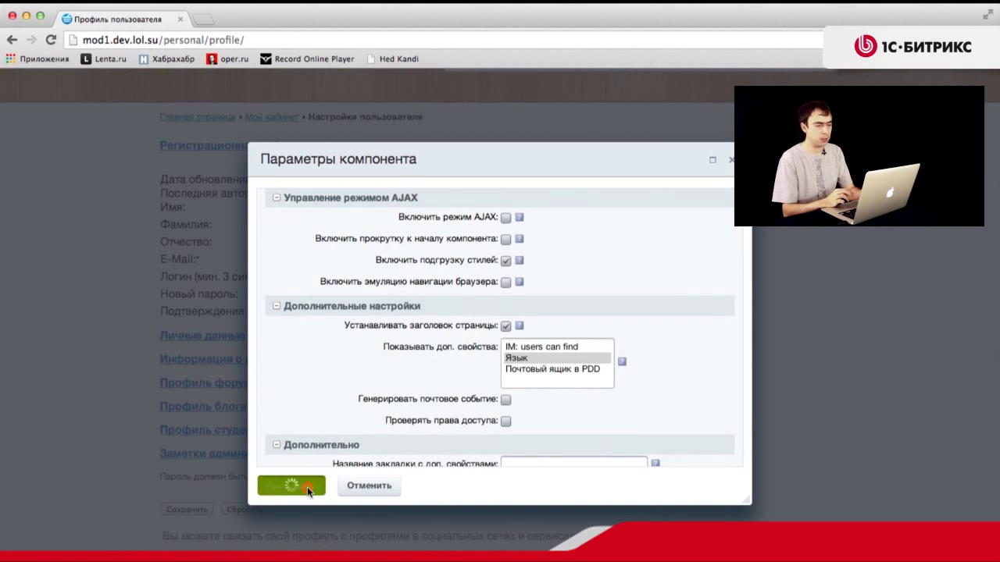
- Check the Язык property and its options in the additional properties of the profile form
scroll(481, 345, down, 4)
scroll(480, 352, down, 5)
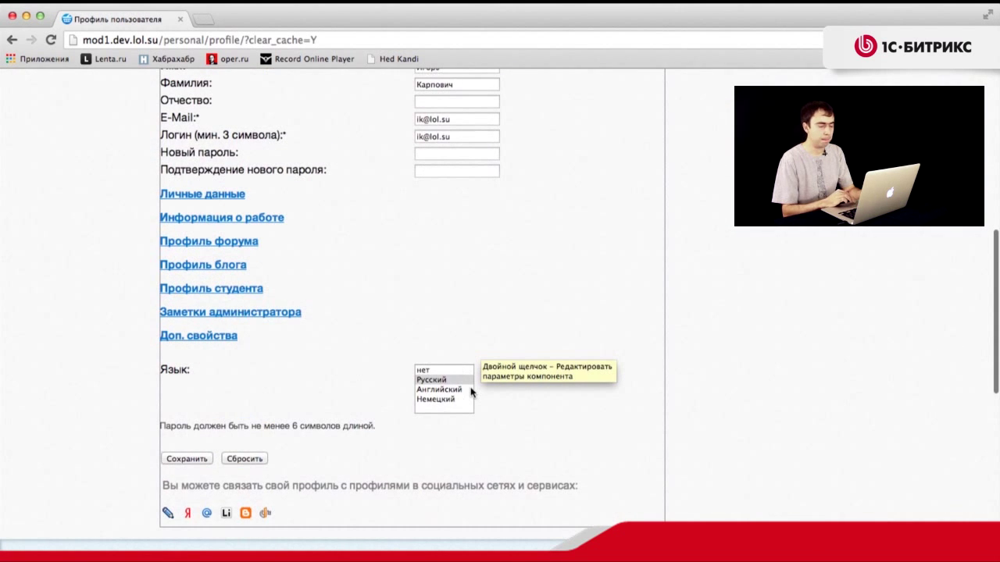
scroll(471, 392, up, 10)
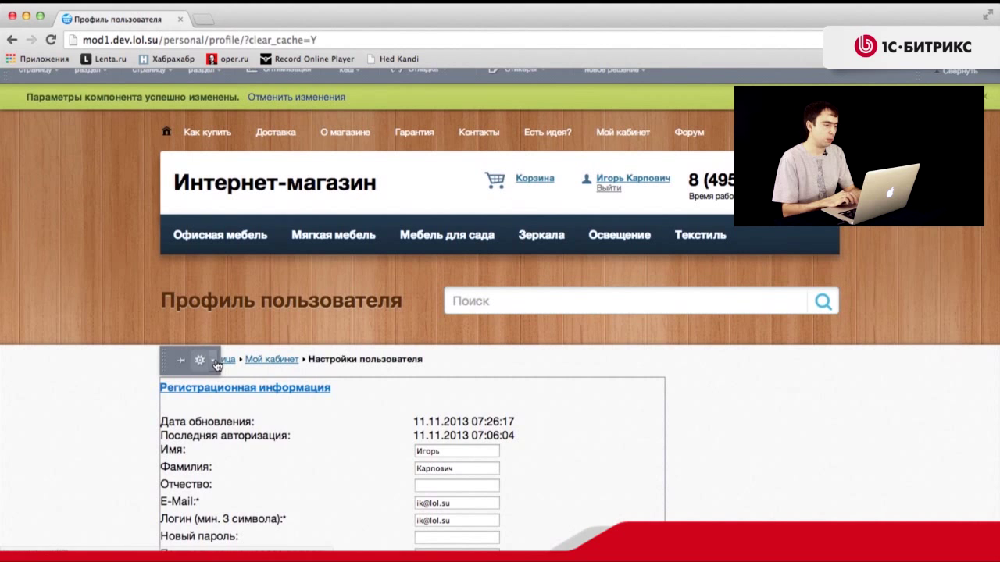
- Copy the bitrix:main.profile component template as template2 into the current eshop_wood site template, with applying the new template enabled
click(213, 360)
mouse_move(275, 415)
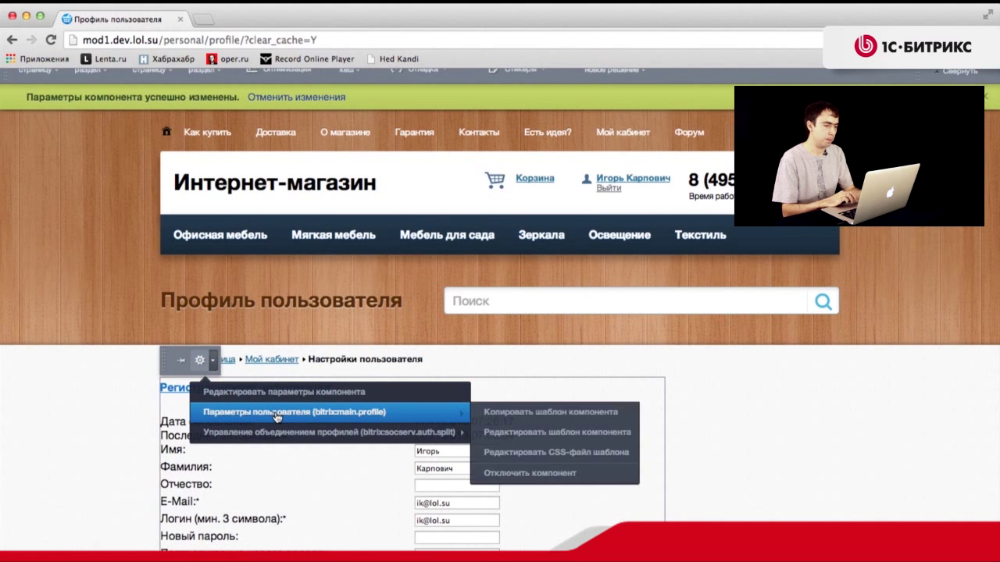
click(525, 413)
click(497, 342)
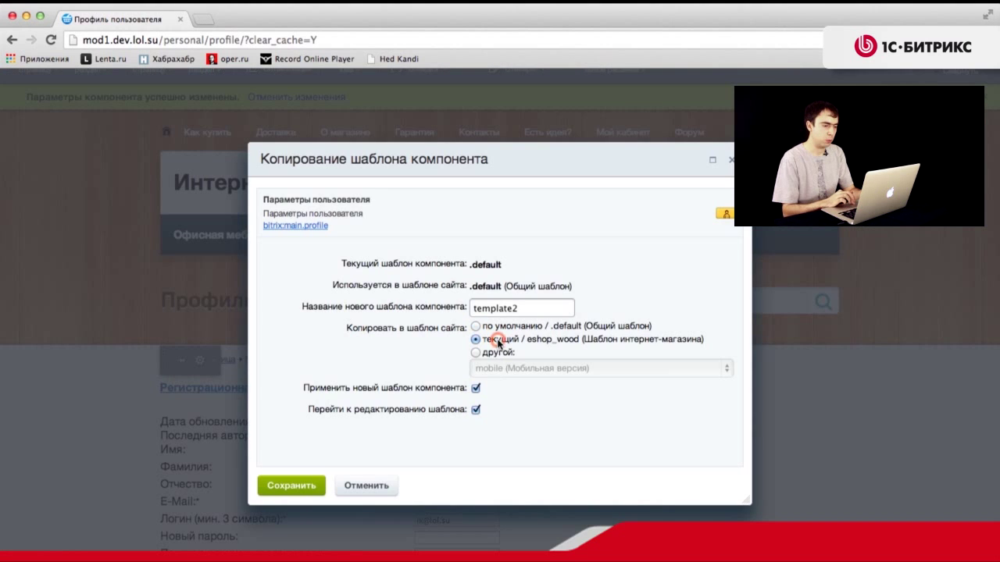
click(316, 487)
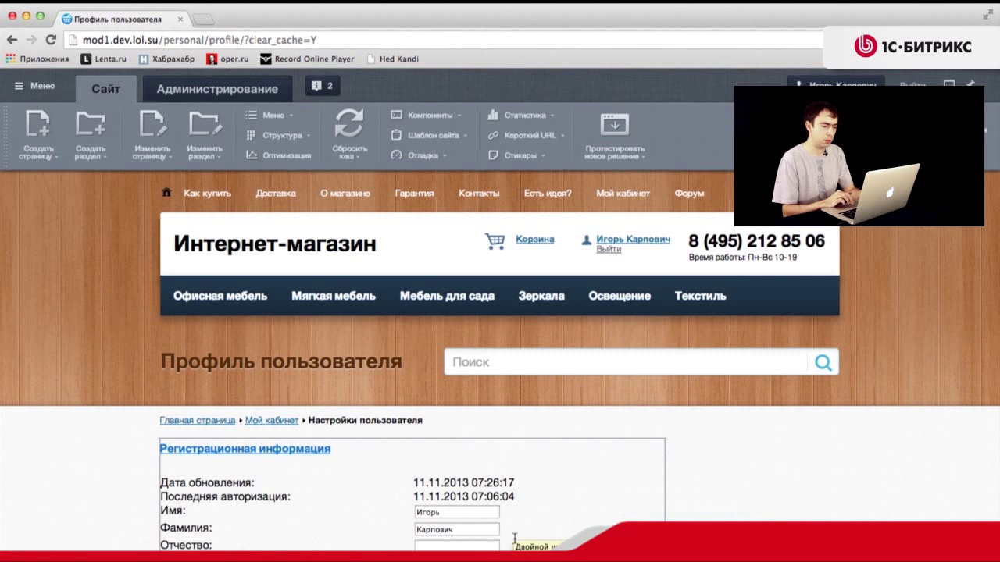
- Switch to Eclipse, refresh the main.profile folder of the eshop_wood template, and open template.php from template2
click(381, 556)
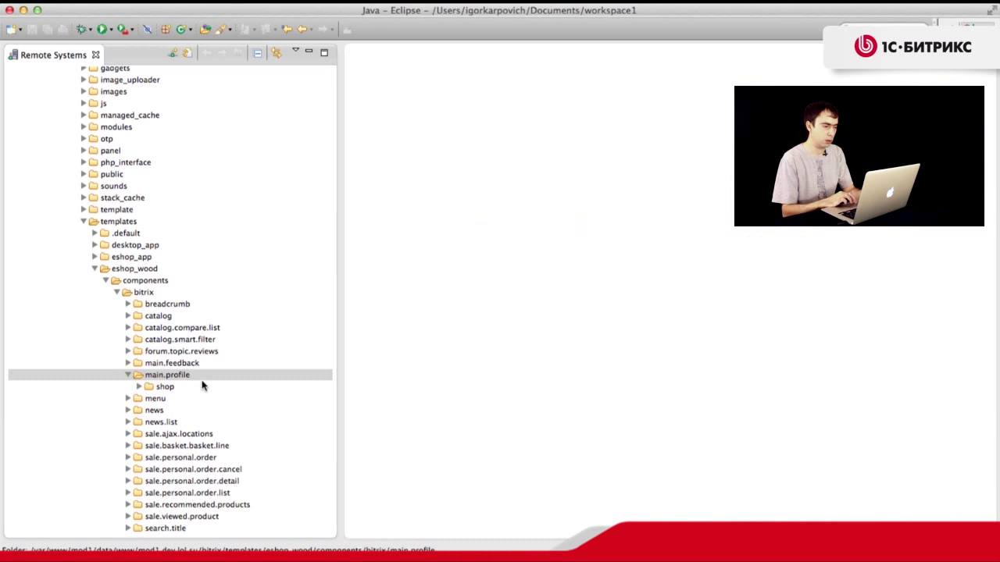
right_click(206, 375)
click(250, 335)
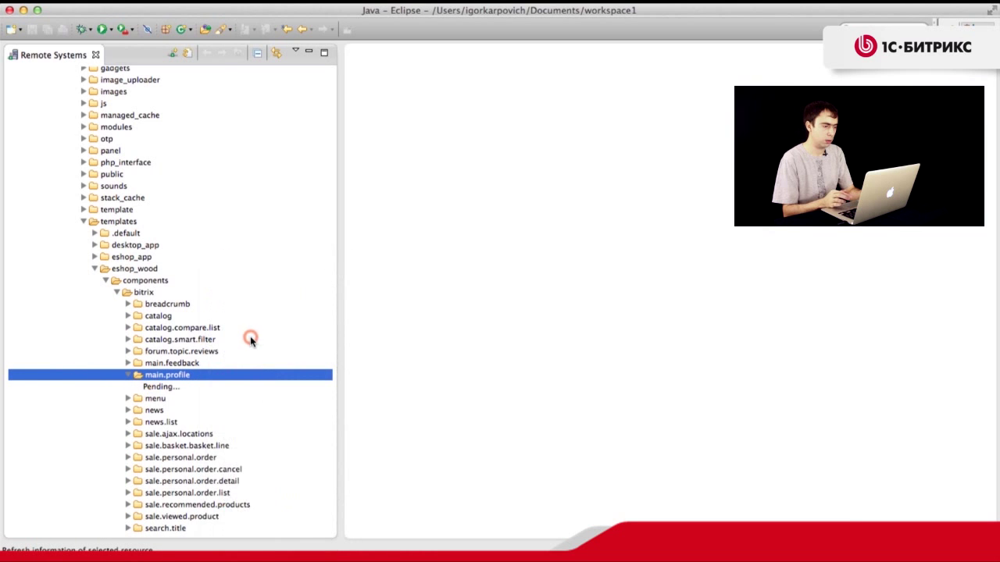
click(139, 399)
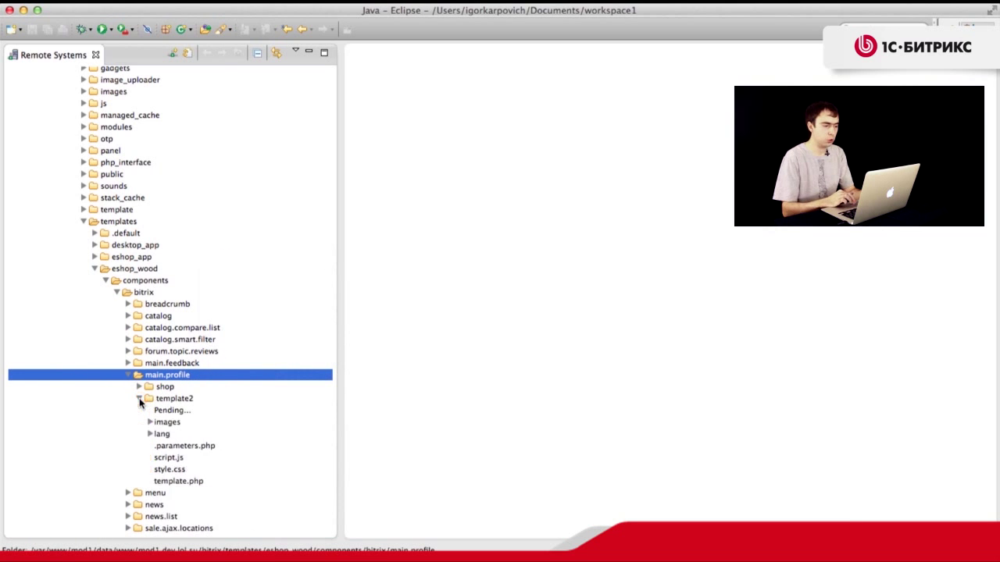
scroll(224, 380, down, 3)
double_click(216, 411)
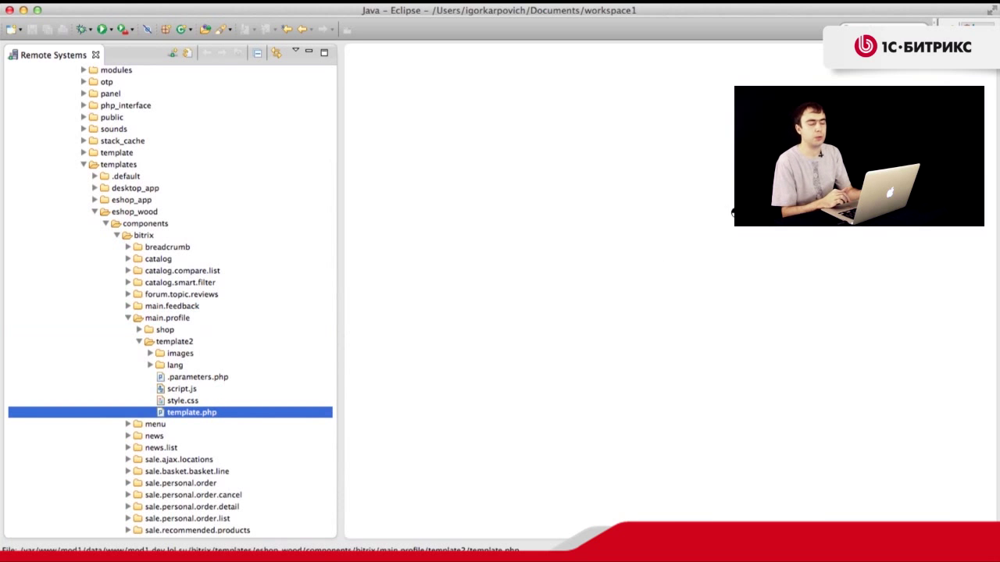
- Examine the User properties section of template.php, including its foreach loop and the bitrix:system.field.edit component call
scroll(878, 247, down, 6)
scroll(877, 258, down, 20)
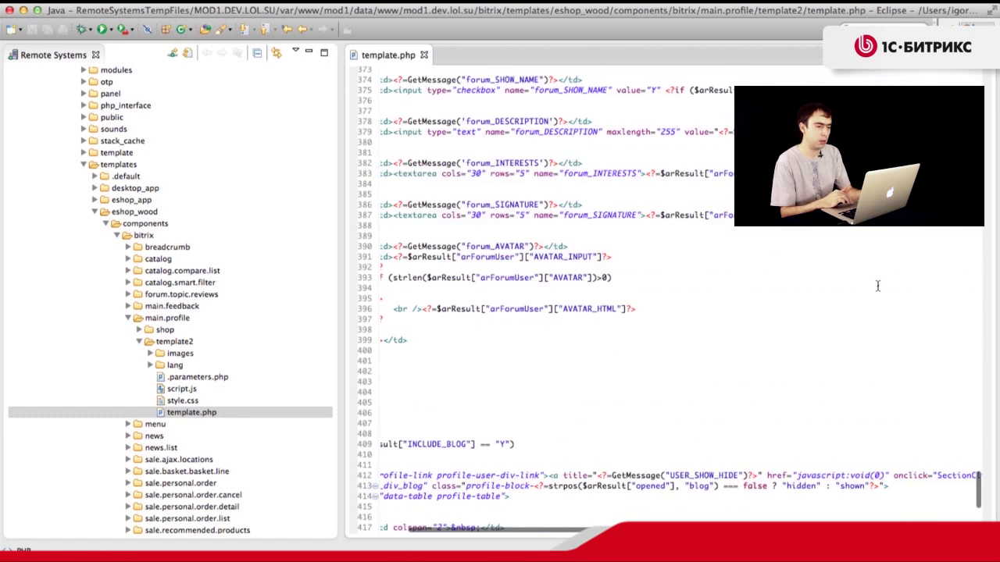
scroll(877, 286, down, 20)
scroll(553, 268, left, 4)
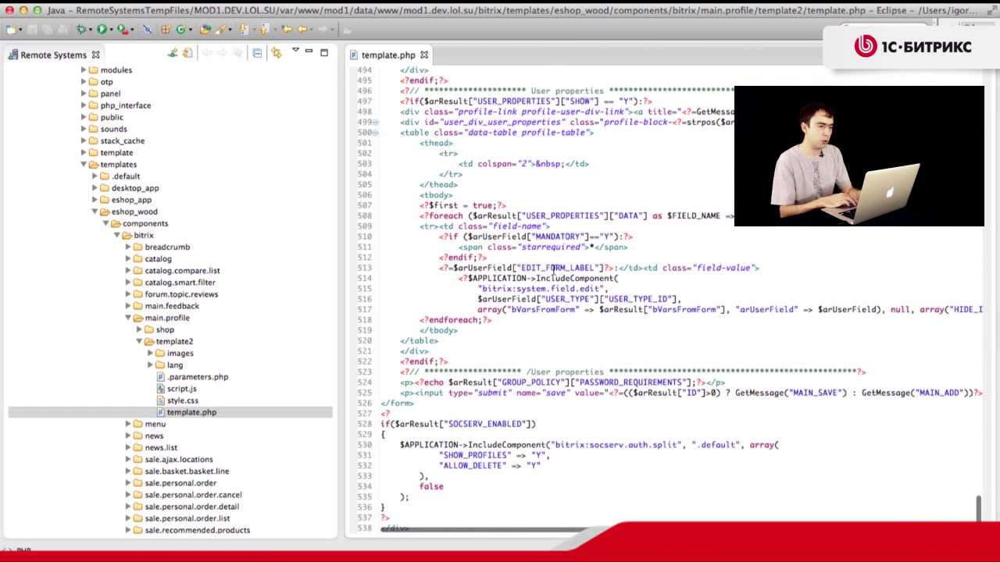
drag(419, 216, 498, 327)
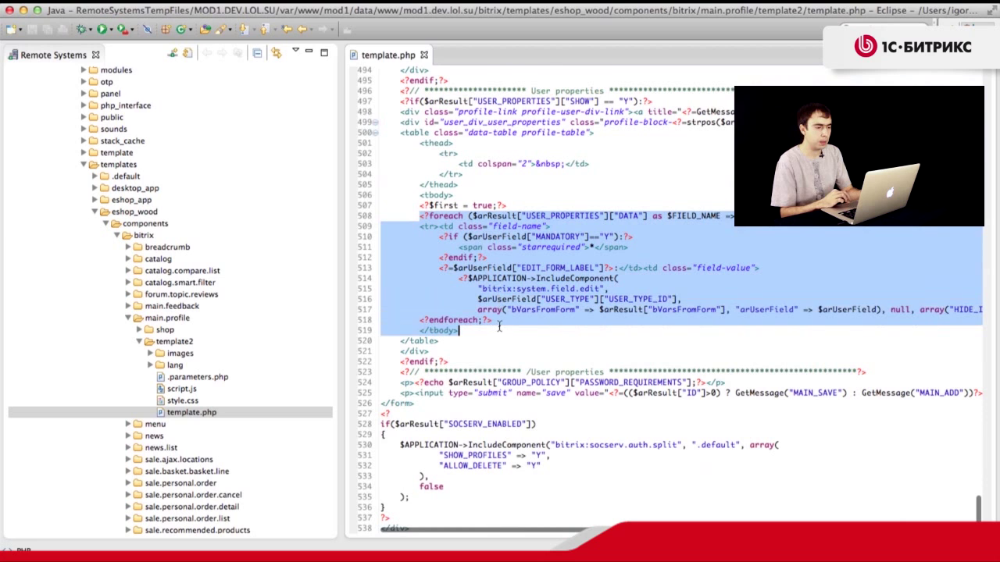
click(561, 301)
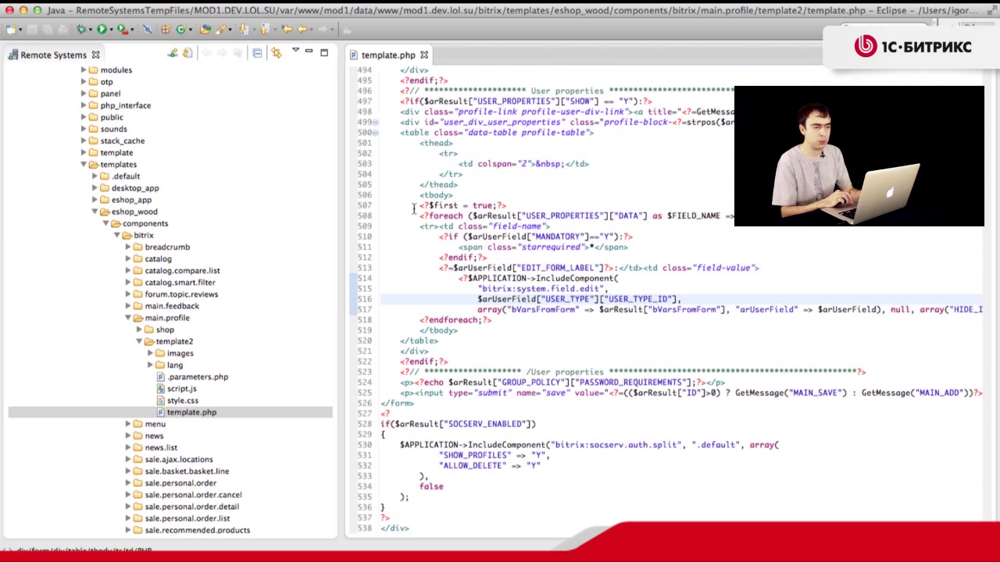
double_click(449, 216)
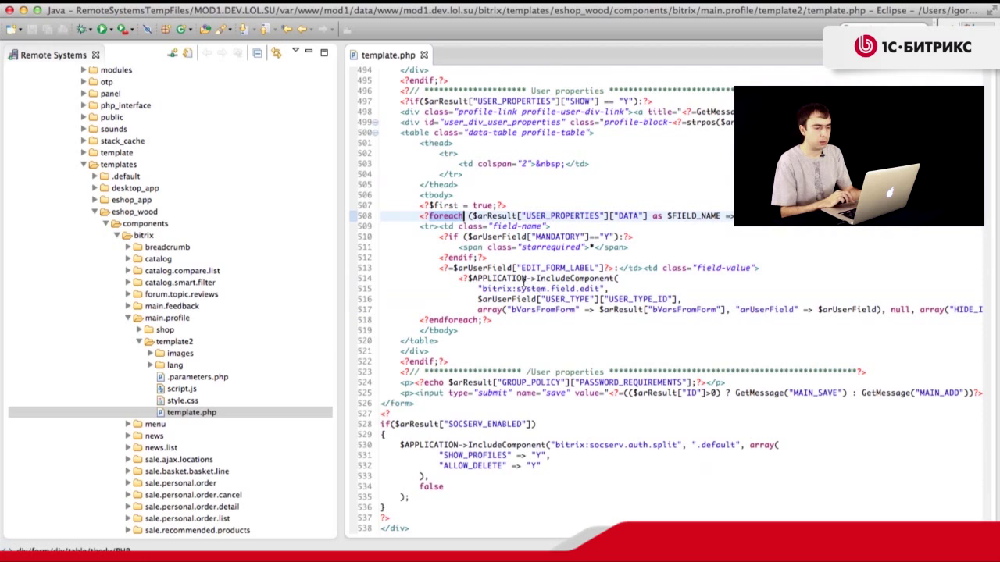
double_click(523, 279)
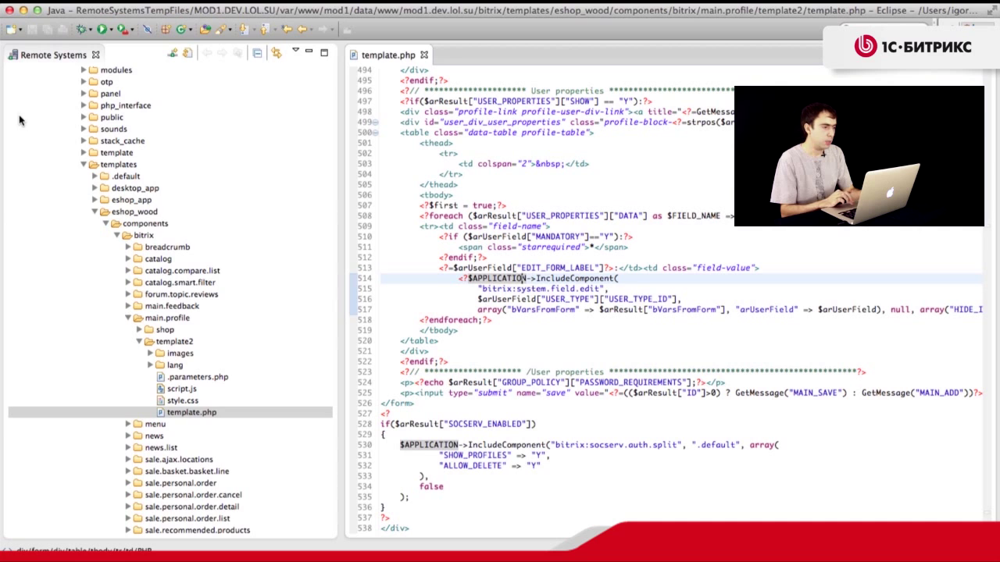
- Expand the components folder and its bitrix subfolder in the remote file tree
scroll(190, 159, up, 3)
scroll(190, 159, up, 3)
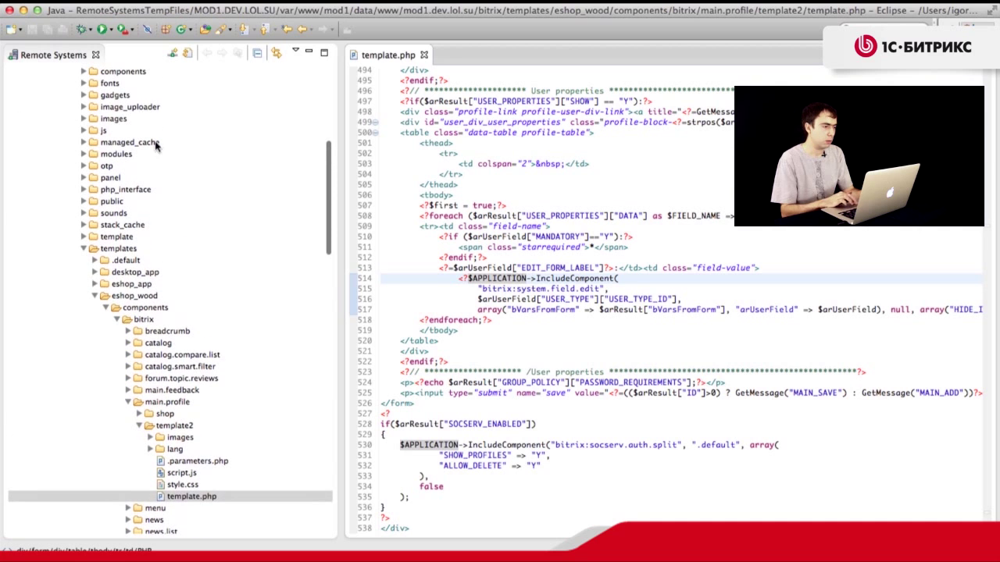
click(84, 96)
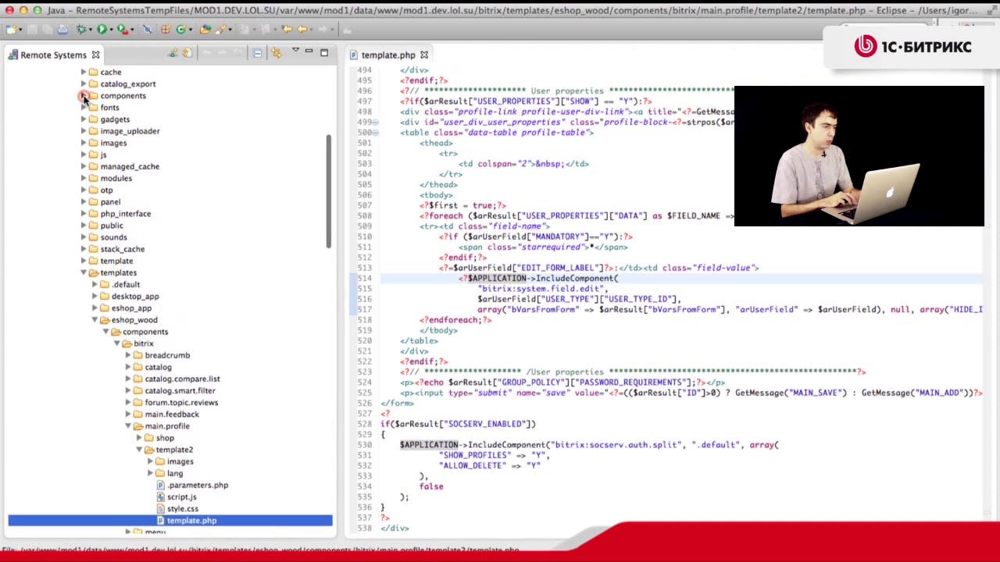
click(95, 108)
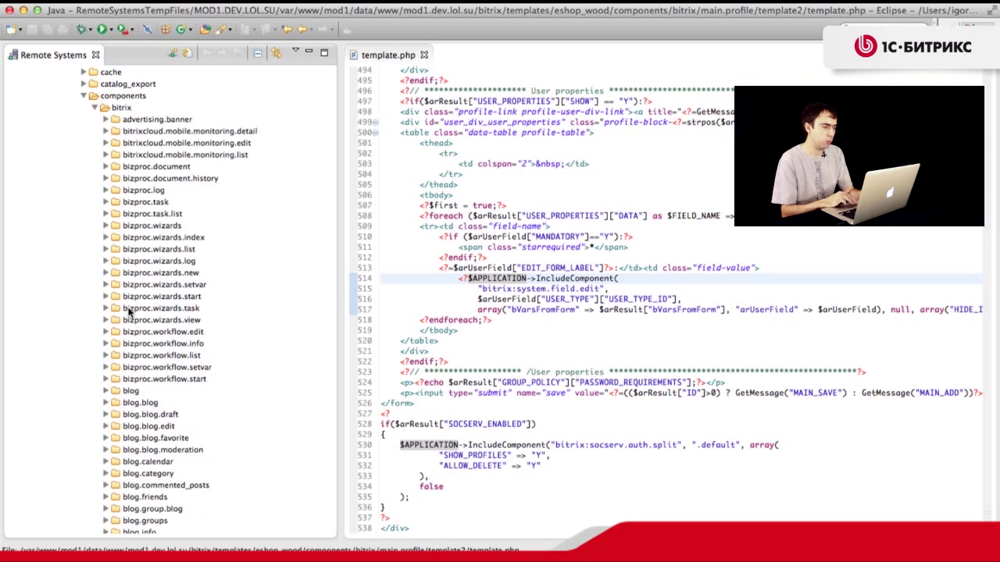
- Locate the system.field.edit component, expand its templates folder, and select the enumeration template, then return to the component call in template.php
scroll(129, 311, down, 20)
scroll(129, 311, down, 20)
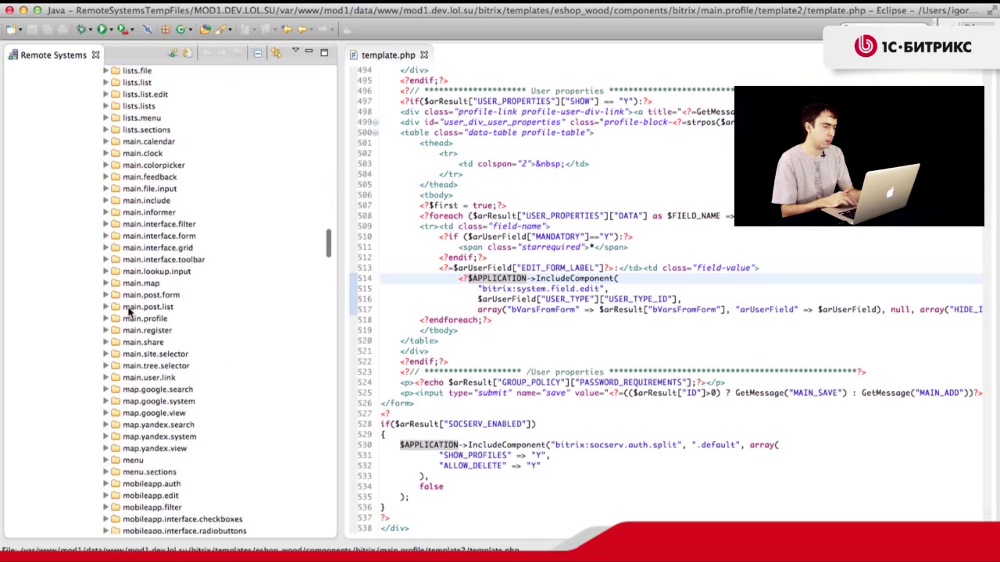
scroll(130, 311, down, 20)
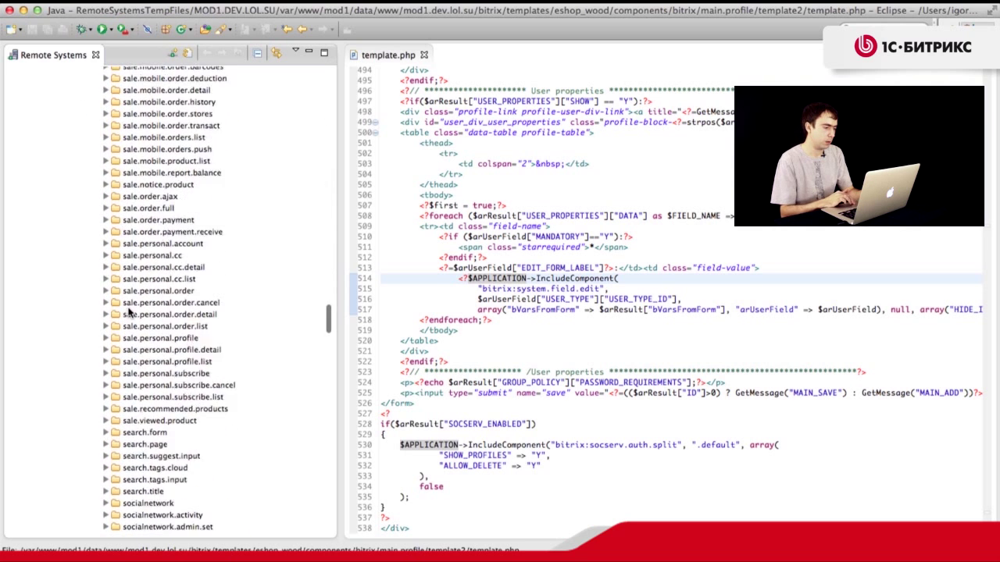
scroll(130, 311, down, 20)
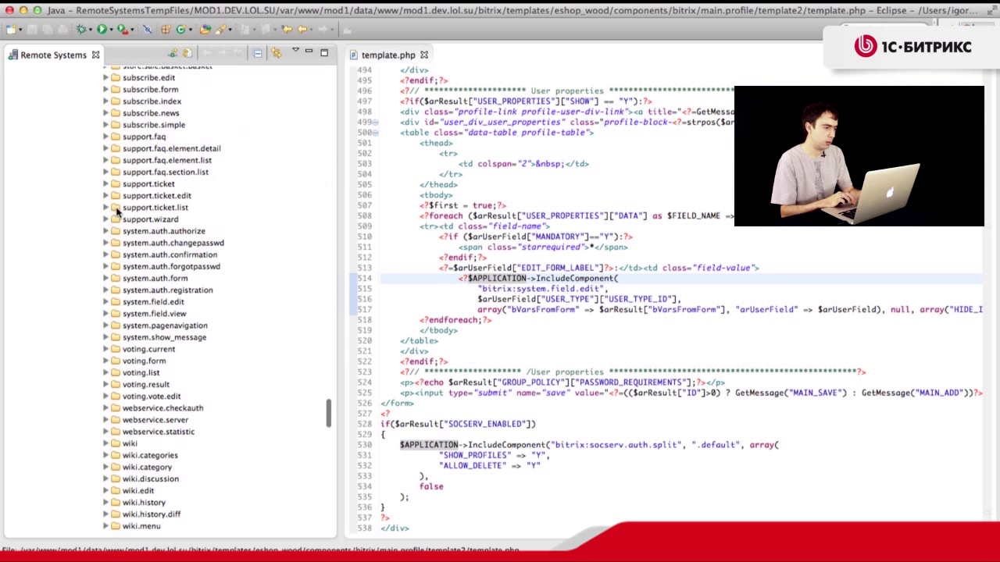
click(106, 302)
click(124, 314)
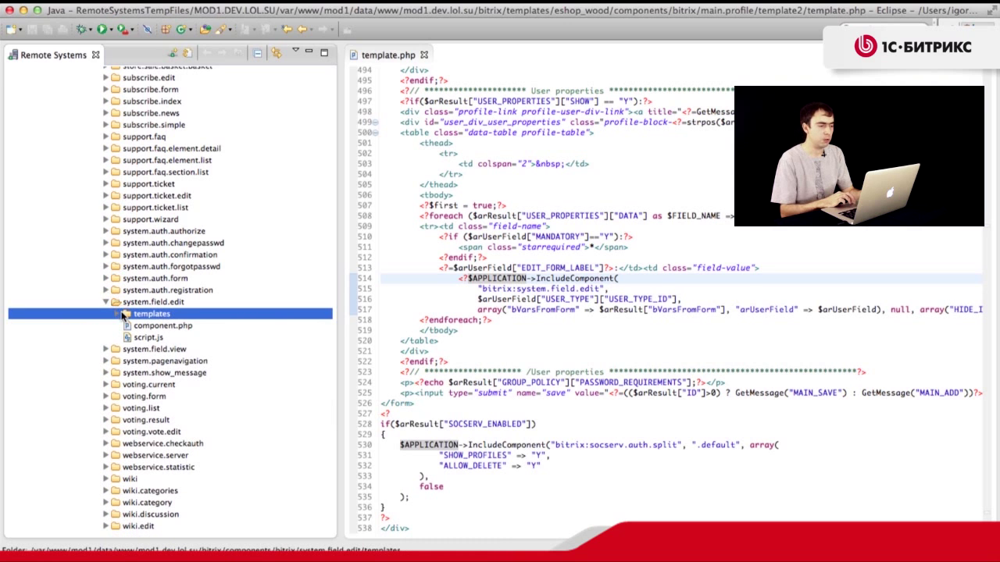
click(119, 313)
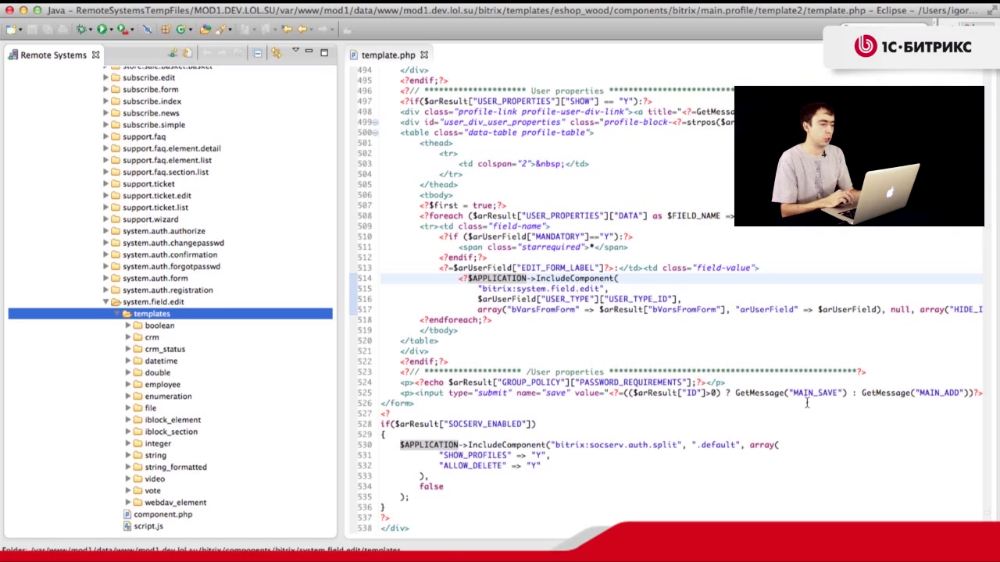
click(166, 397)
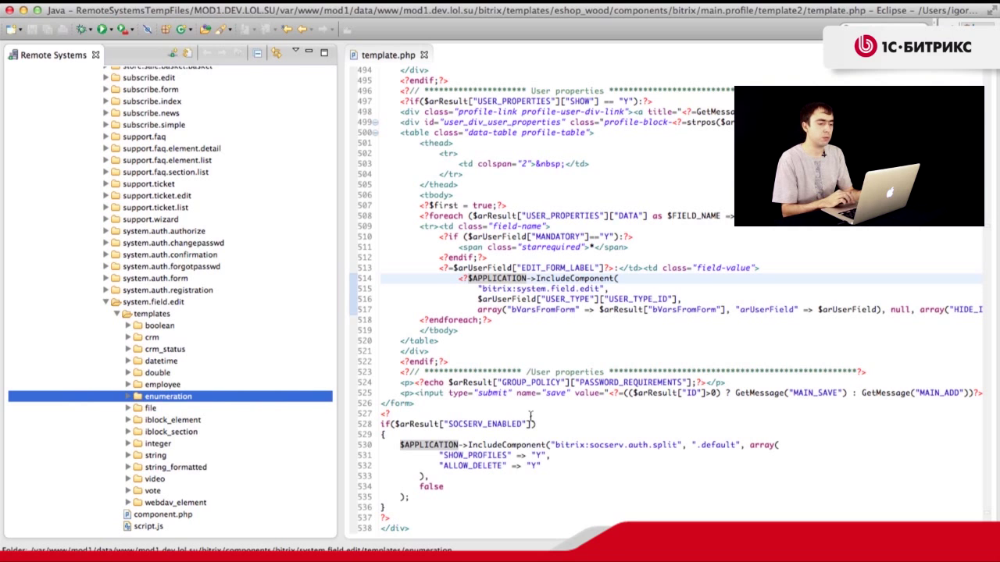
click(609, 279)
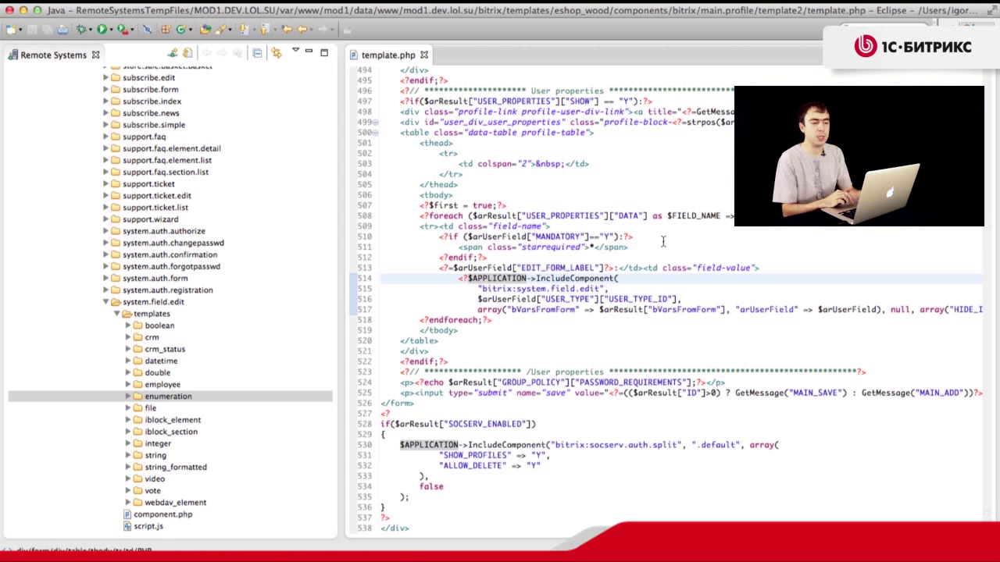